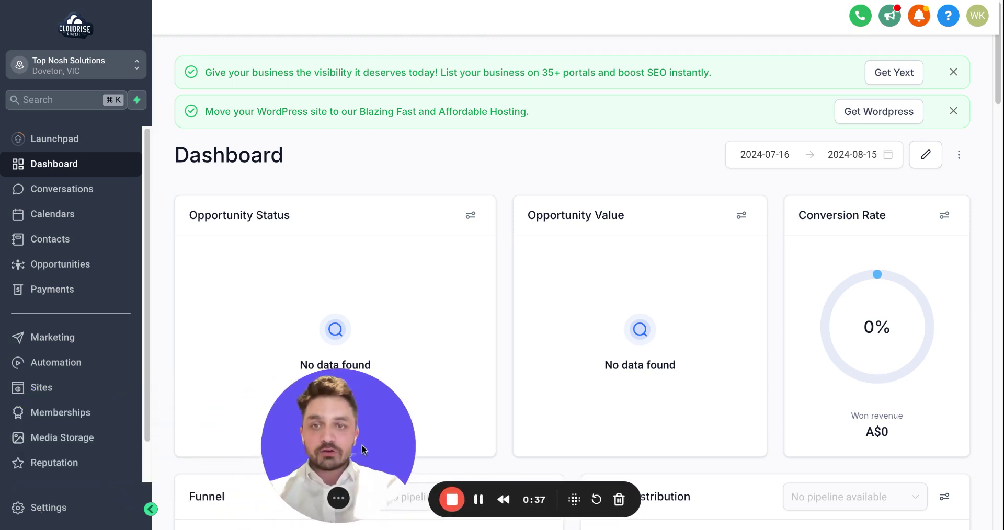
pyautogui.click(35, 510)
pyautogui.scroll(-3, 84, 315)
pyautogui.scroll(-1, 84, 315)
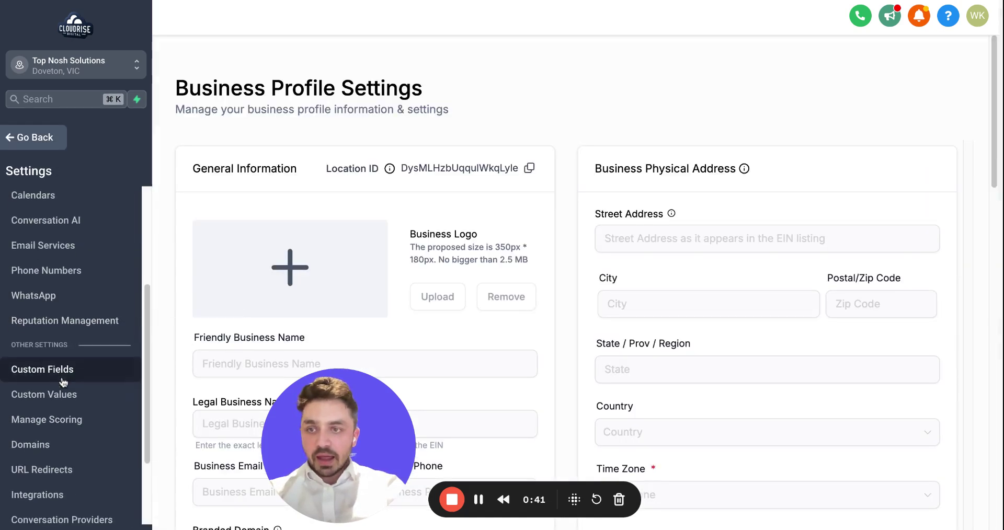
pyautogui.click(64, 443)
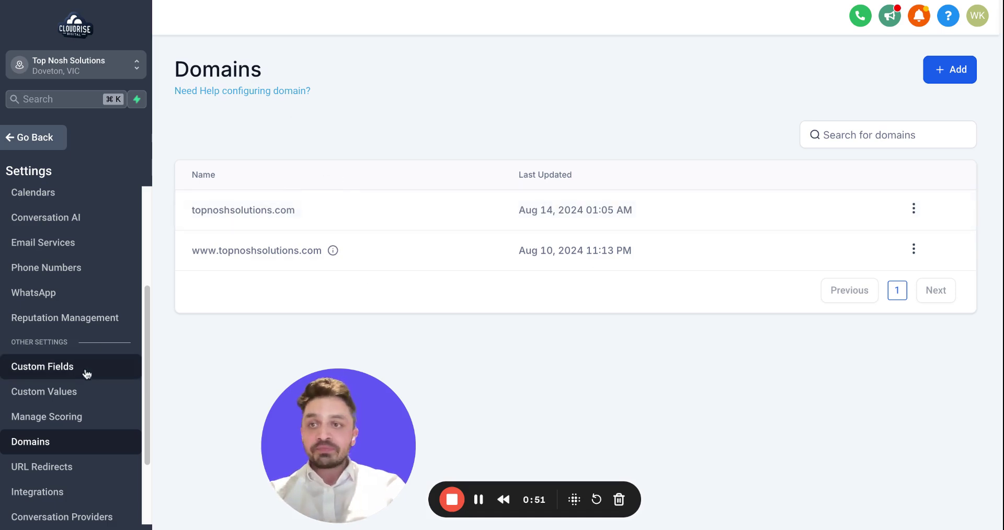
# Open Email Services and start creating a dedicated sending domain.
pyautogui.click(63, 251)
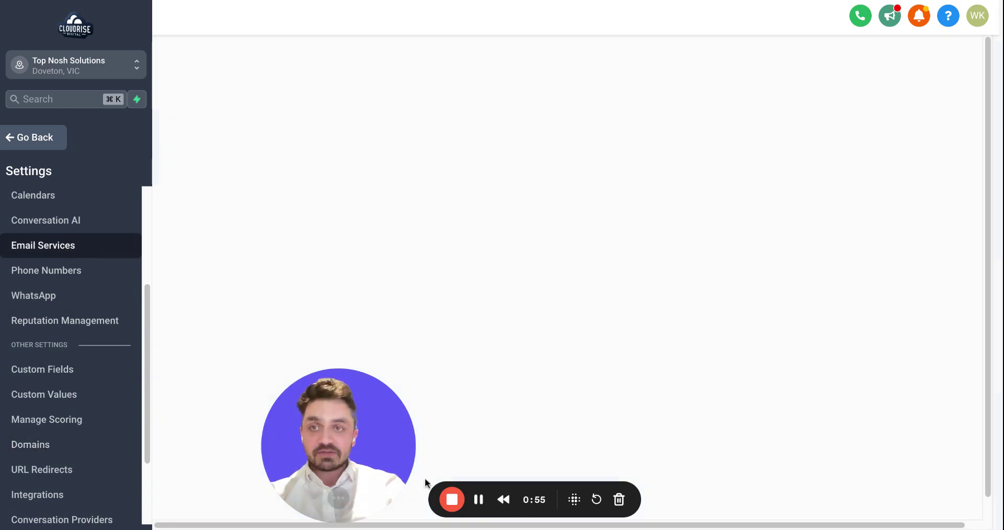
pyautogui.moveTo(380, 447); pyautogui.dragTo(104, 394)
pyautogui.click(630, 444)
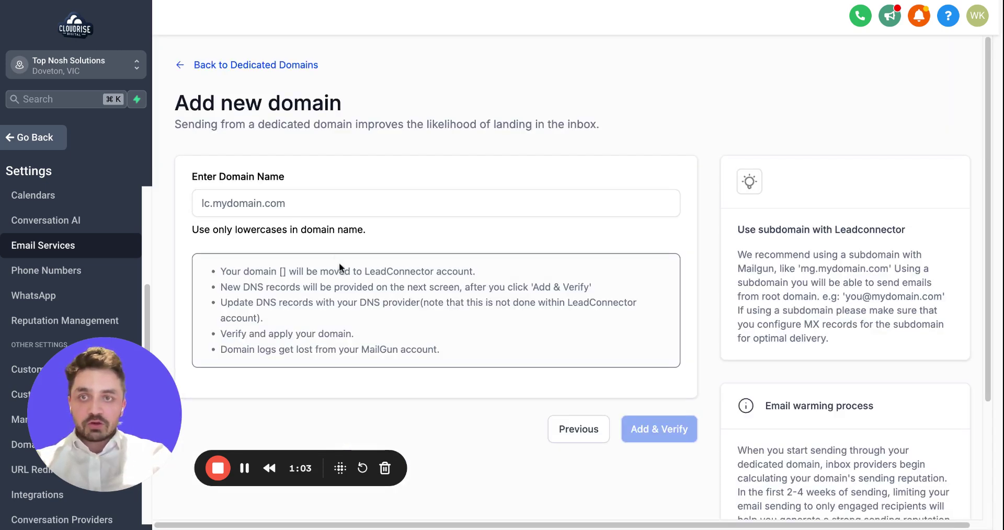
# Enter 'mail.' as the start of the domain name, then go to Namecheap's domain page.
pyautogui.click(315, 209)
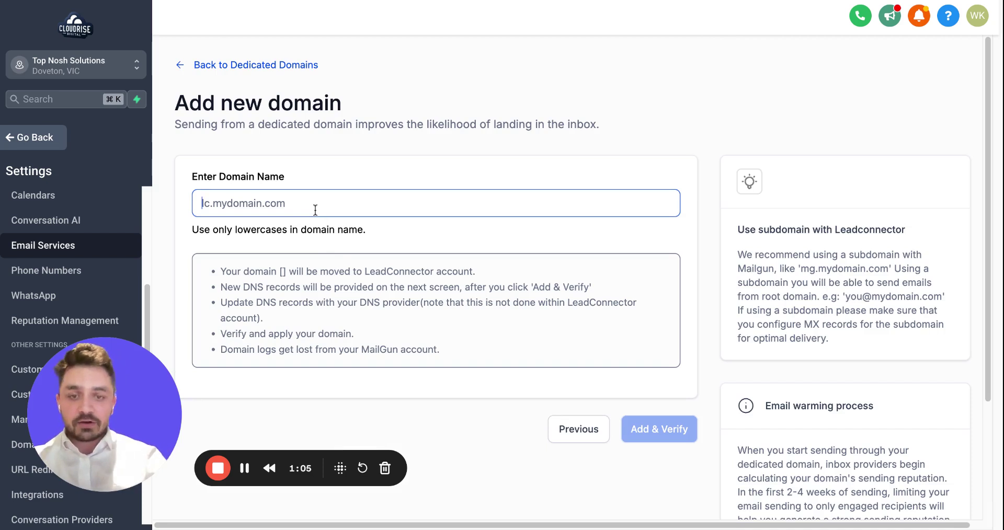
pyautogui.write('mail.')
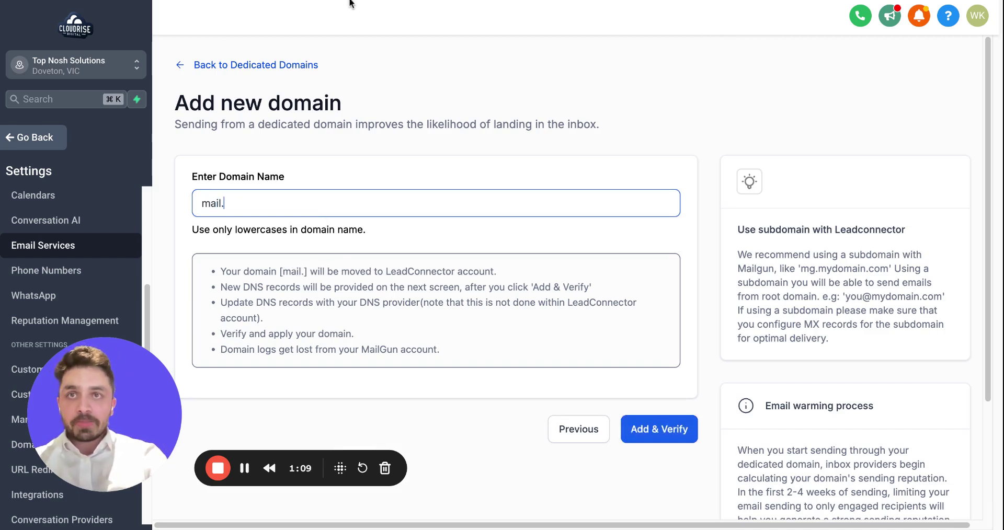
pyautogui.click(350, 3)
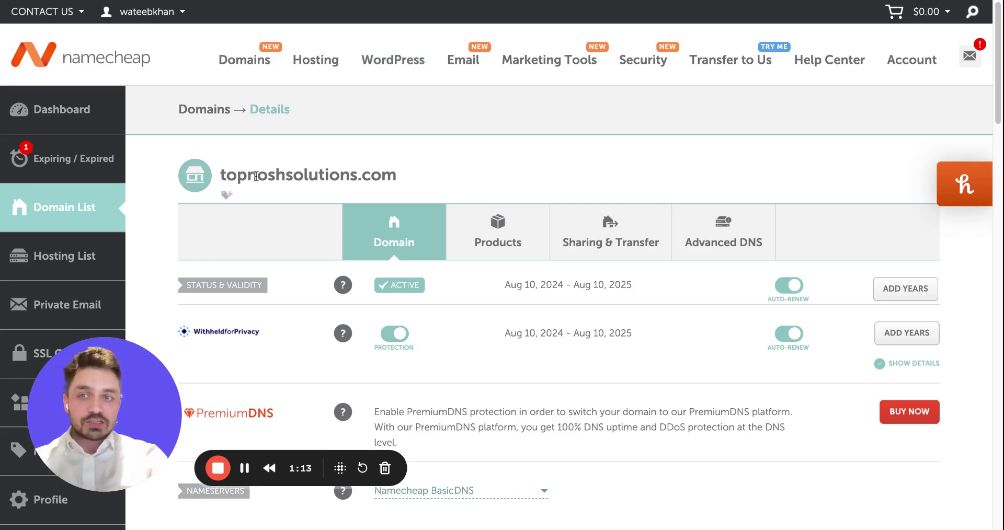
# Select and copy the domain name topnoshsolutions.com in Namecheap.
pyautogui.tripleClick(329, 178)
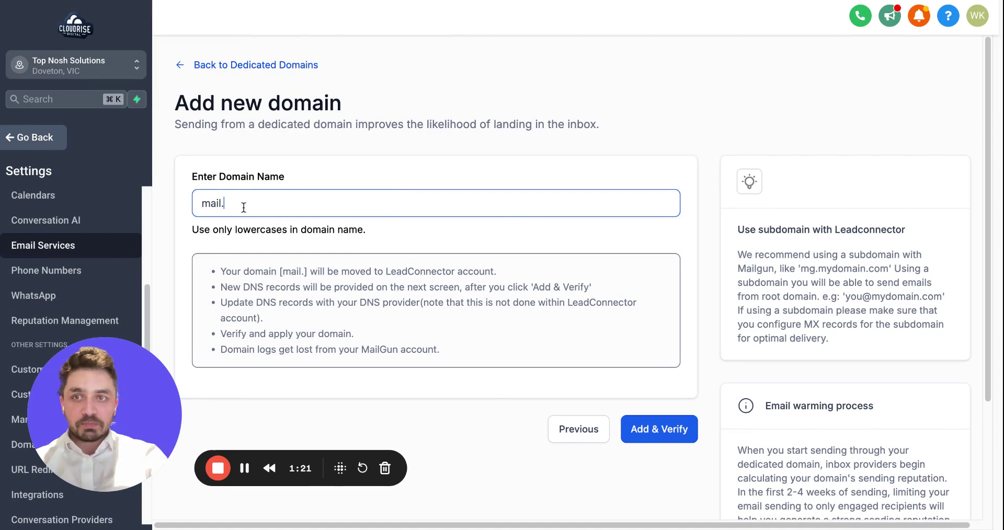
# Add mail.topnoshsolutions.com as the dedicated domain, removing a trailing space, and continue setup.
pyautogui.write('topnoshsolutions.com')
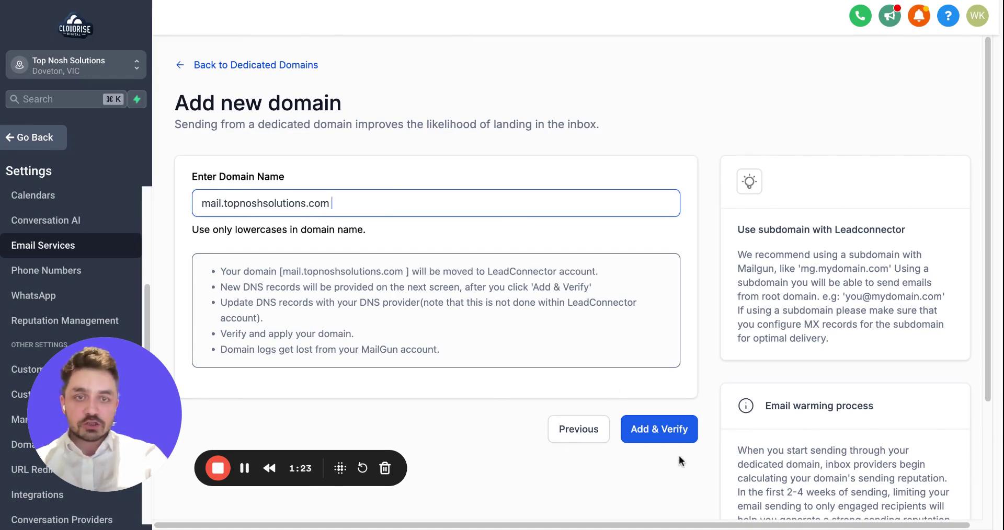
pyautogui.click(674, 432)
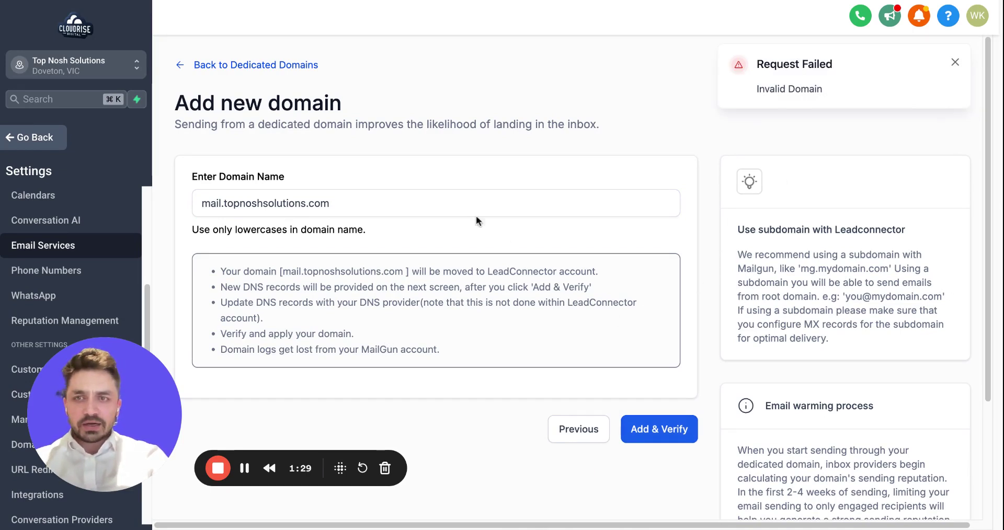
pyautogui.click(443, 200)
pyautogui.press('BackSpace')
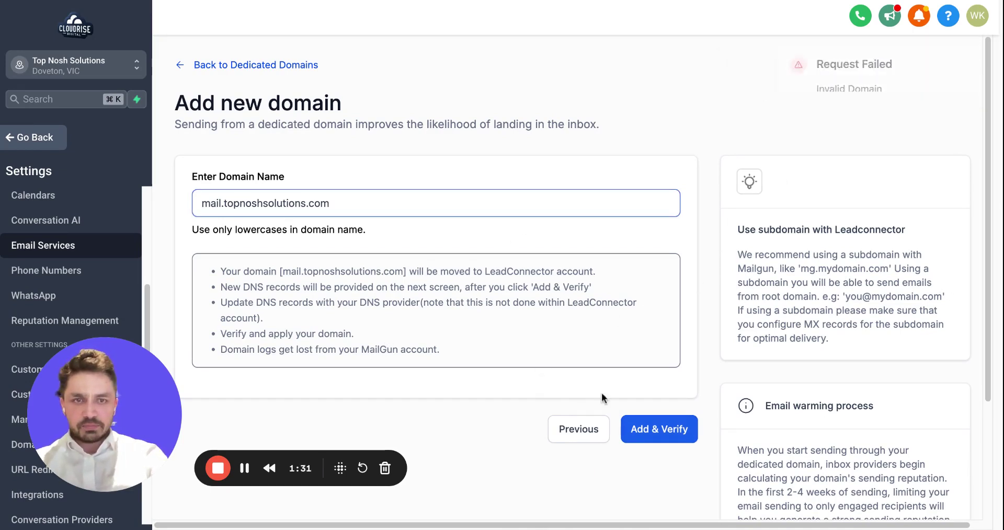
pyautogui.click(648, 427)
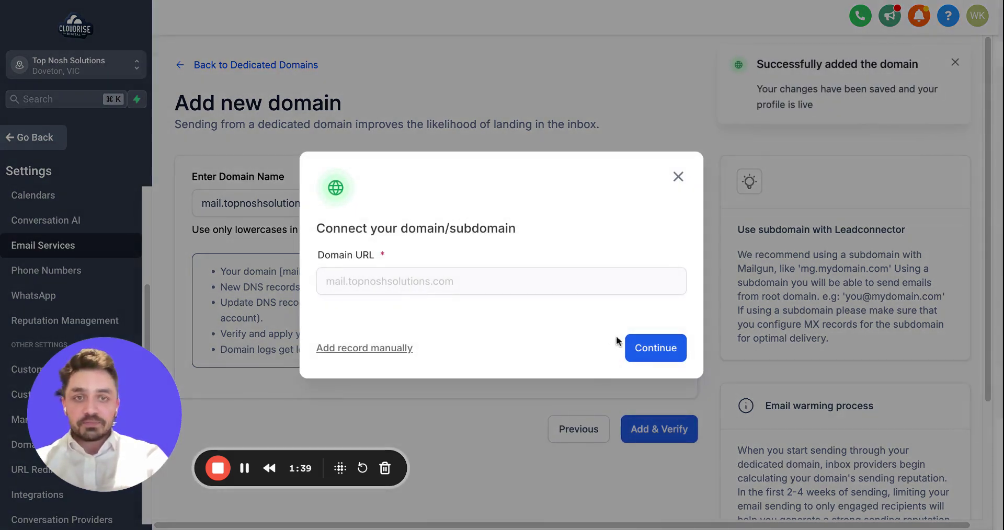
pyautogui.click(646, 347)
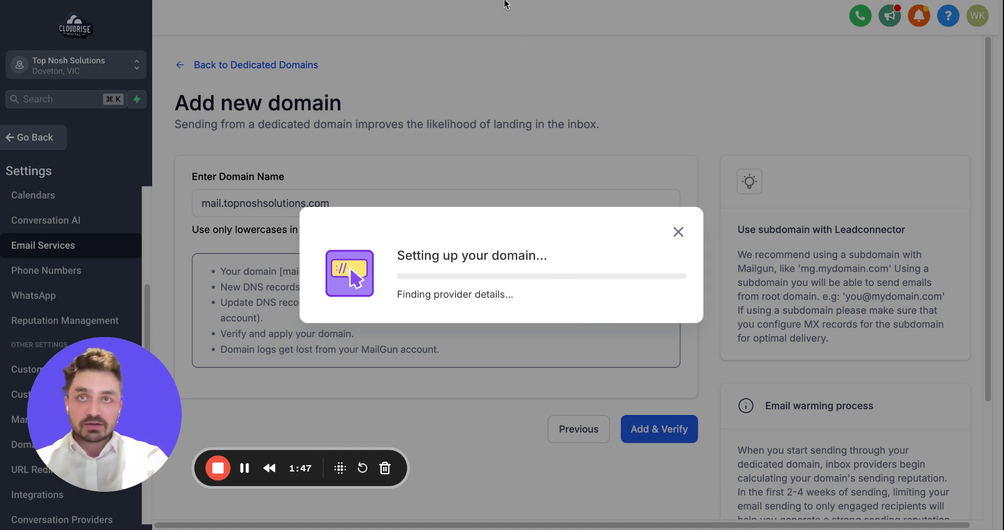
# Open the Advanced DNS settings for topnoshsolutions.com in Namecheap.
pyautogui.click(504, 2)
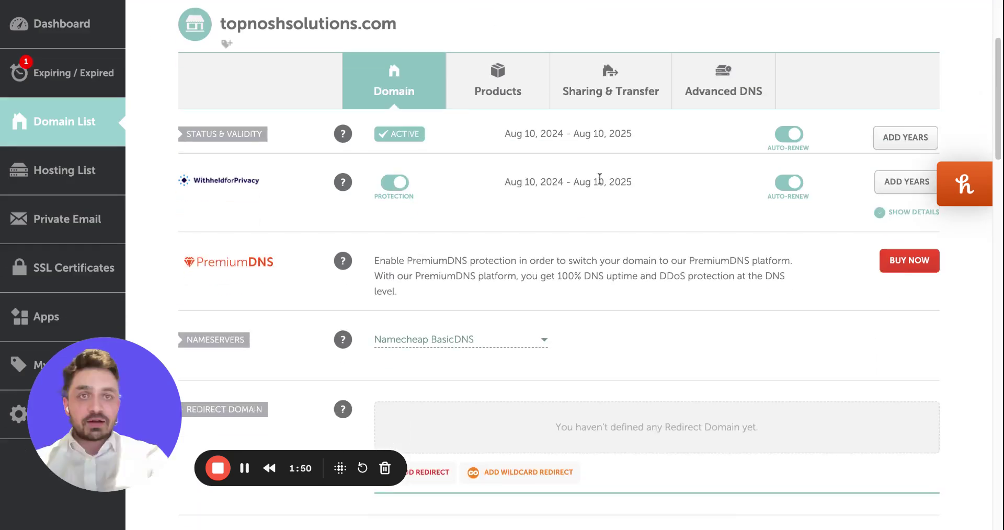
pyautogui.click(716, 106)
pyautogui.scroll(-5, 607, 164)
pyautogui.scroll(1, 611, 154)
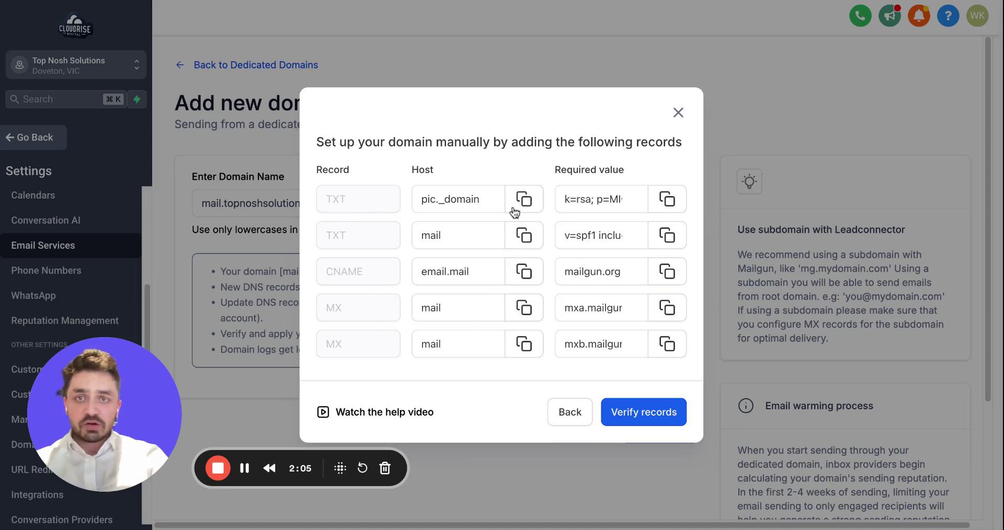
# Save a Namecheap TXT record for pic._domainkey.mail with GoHighLevel's k=rsa DKIM value.
pyautogui.click(523, 200)
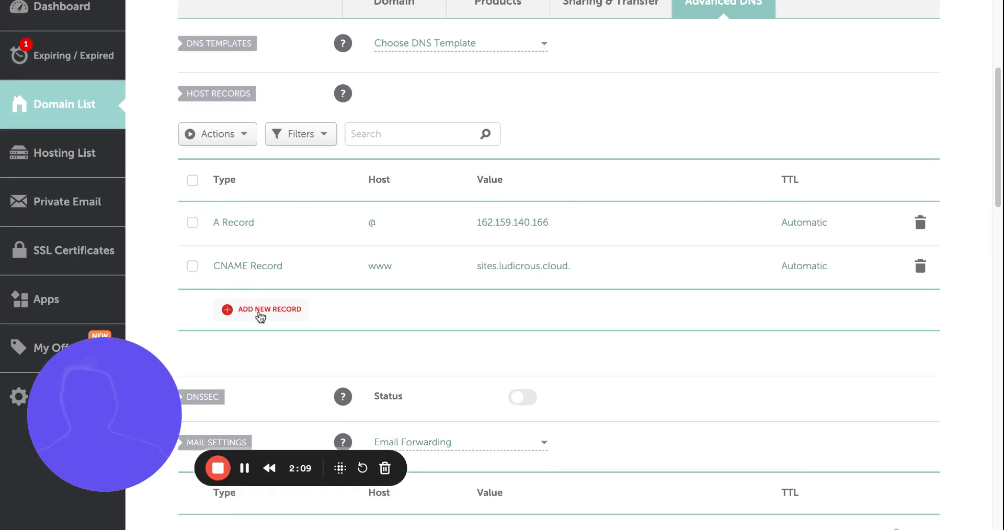
pyautogui.click(260, 313)
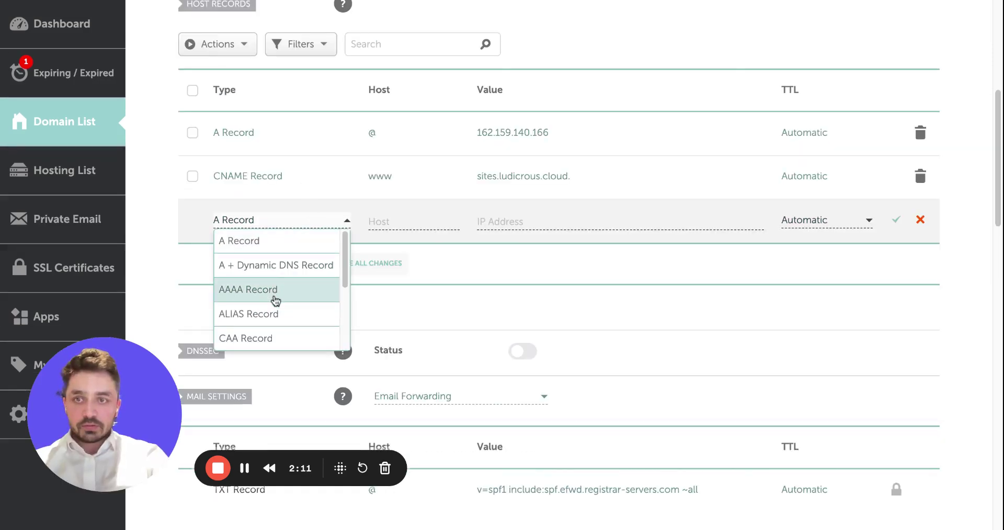
pyautogui.scroll(-3, 274, 294)
pyautogui.click(269, 317)
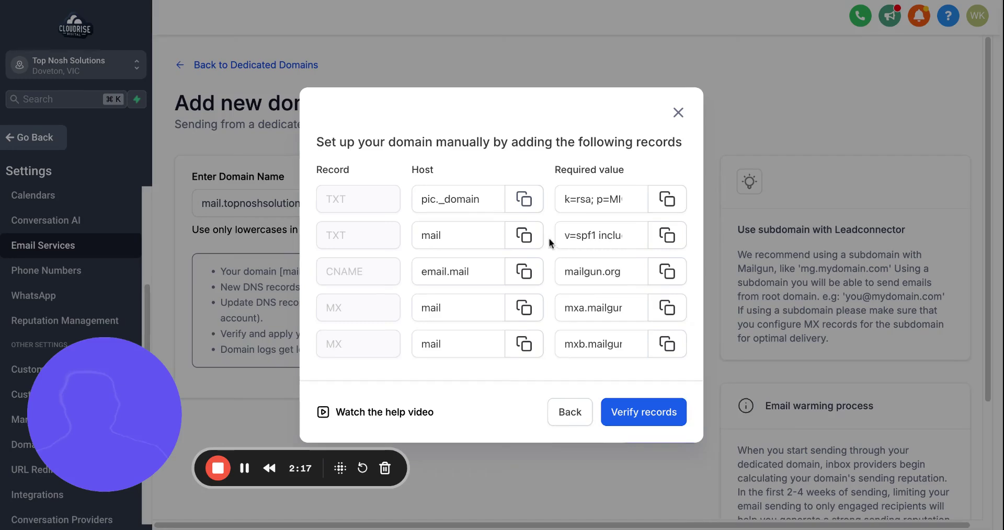
pyautogui.click(524, 199)
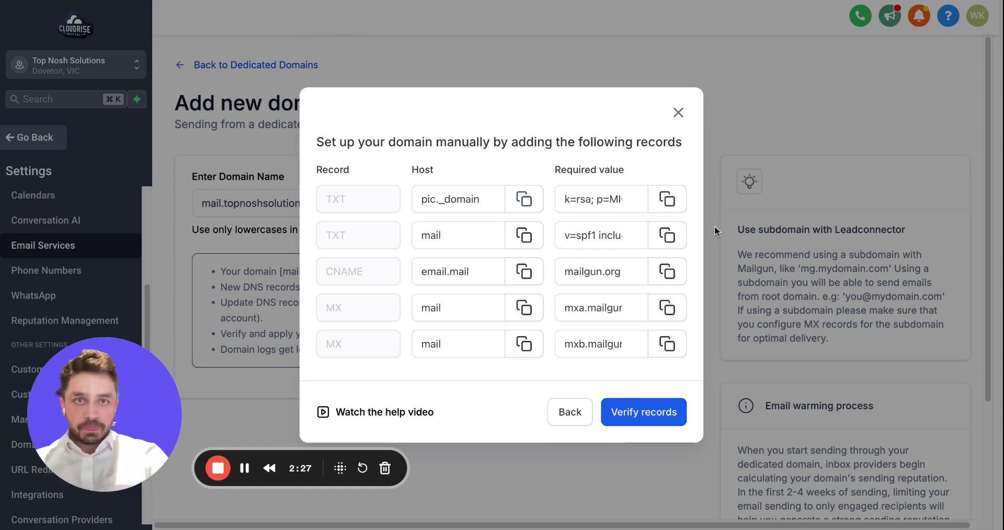
pyautogui.click(667, 199)
pyautogui.hotkey('alt', 'Tab')
pyautogui.hotkey('ctrl', 'v')
pyautogui.click(895, 219)
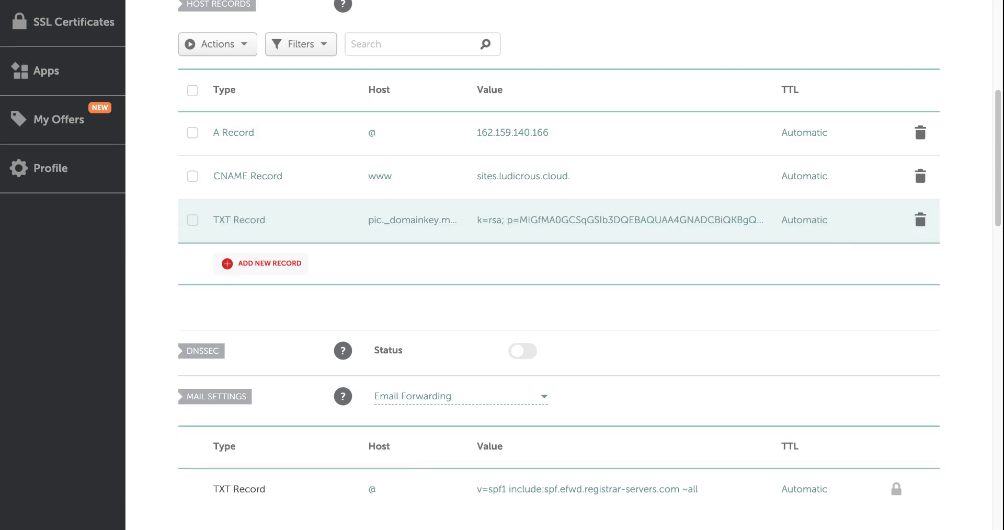
pyautogui.hotkey('alt', 'Tab')
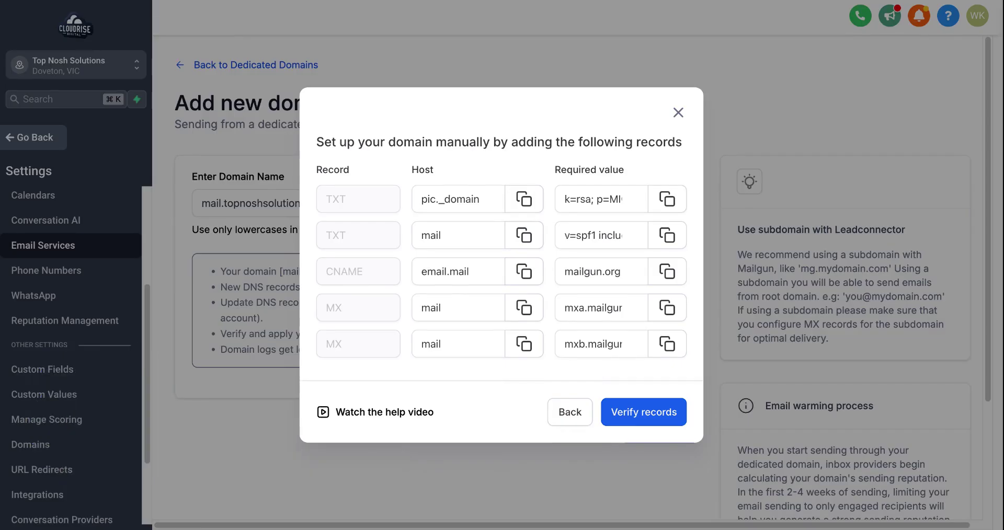
pyautogui.hotkey('alt', 'Tab')
# Save a TXT record for host mail with value v=spf1 include:mailgun.org ~all.
pyautogui.click(294, 263)
pyautogui.scroll(-5, 263, 293)
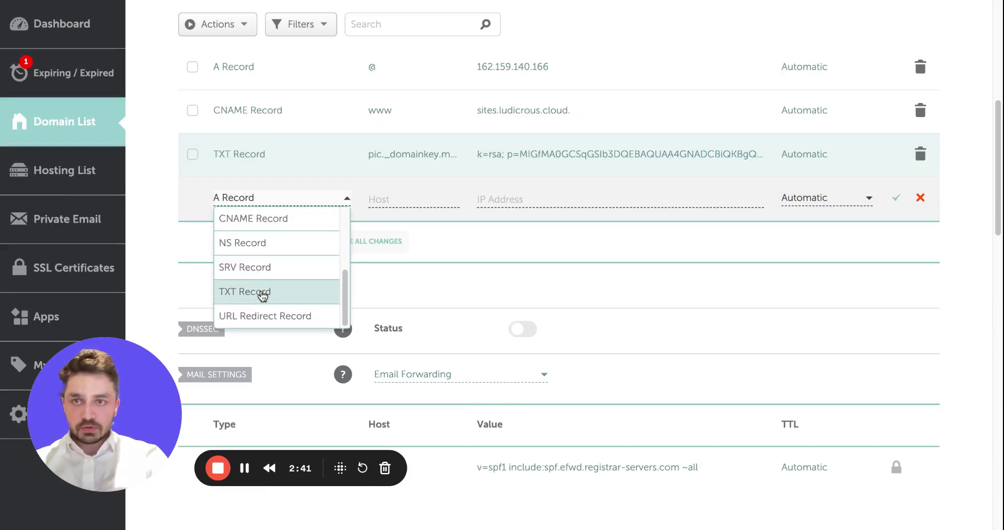
pyautogui.click(264, 293)
pyautogui.click(413, 200)
pyautogui.write('mail')
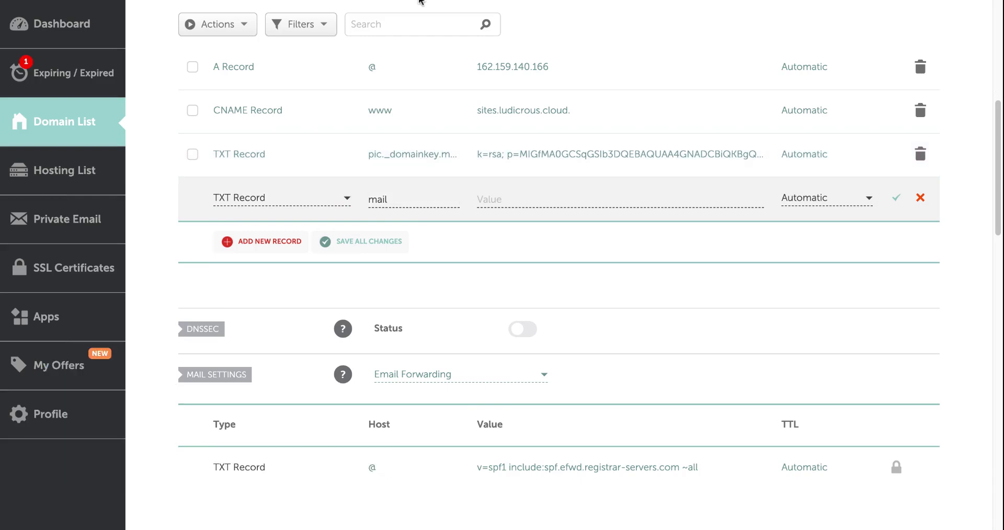
pyautogui.hotkey('ctrl', 'Tab')
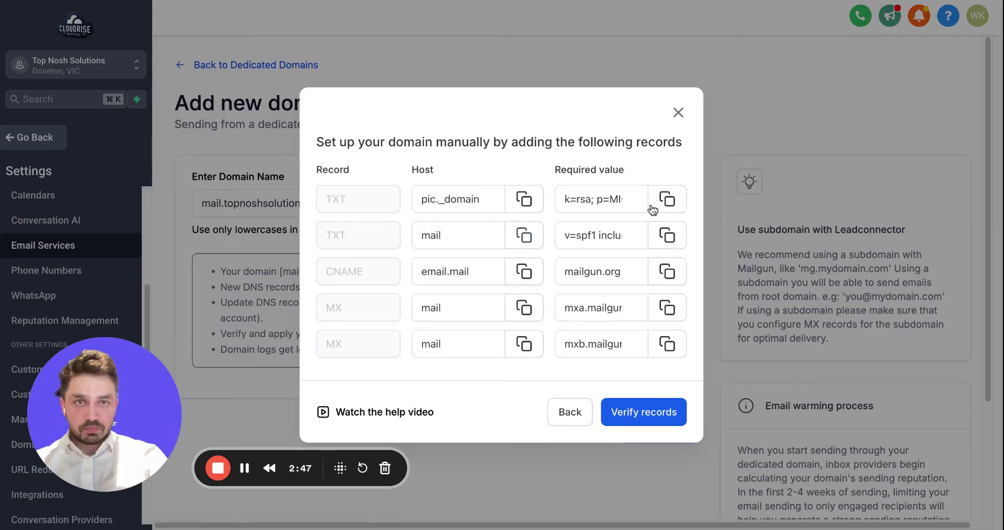
pyautogui.click(667, 235)
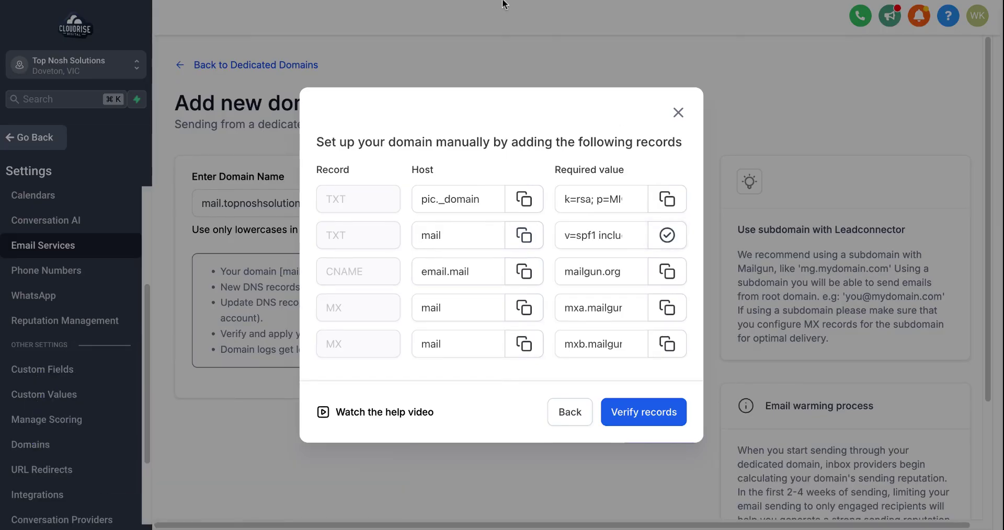
pyautogui.hotkey('ctrl', 'Tab')
pyautogui.click(605, 198)
pyautogui.hotkey('ctrl', 'v')
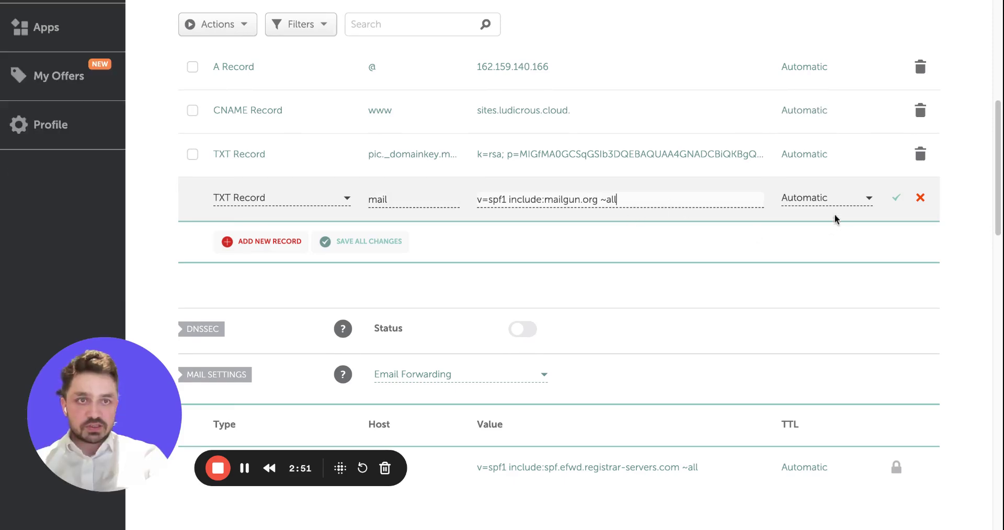
pyautogui.click(896, 198)
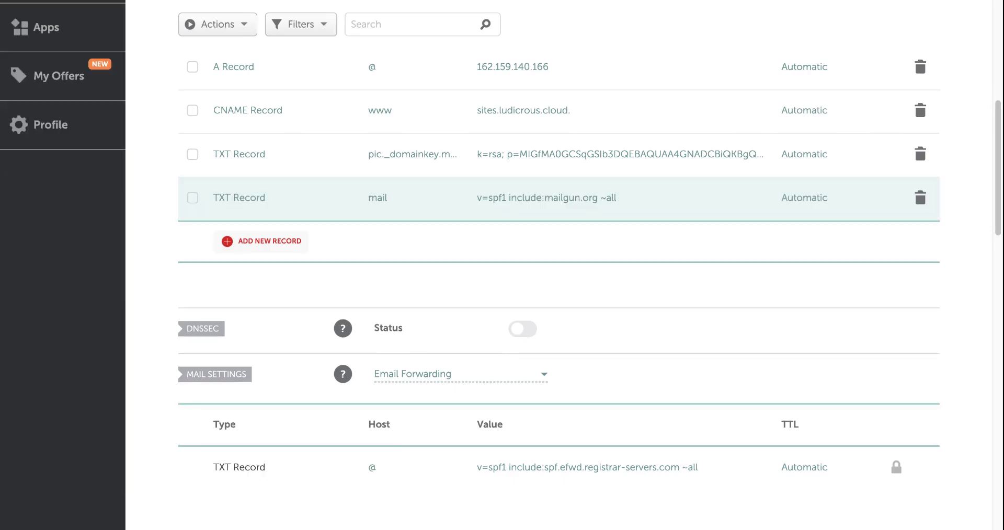
pyautogui.hotkey('ctrl', 'Tab')
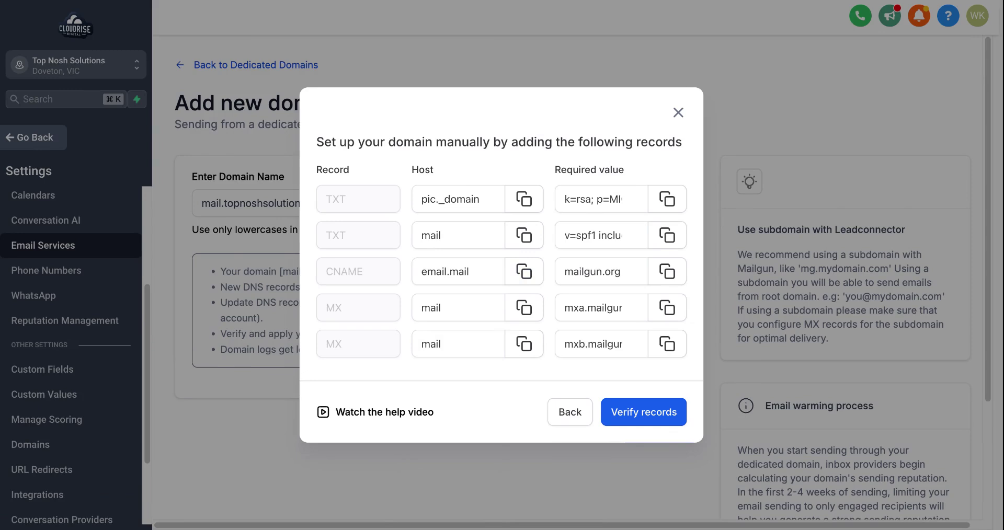
# Paste mailgun.org as the email.mail CNAME target and save the record.
pyautogui.hotkey('ctrl', 'Tab')
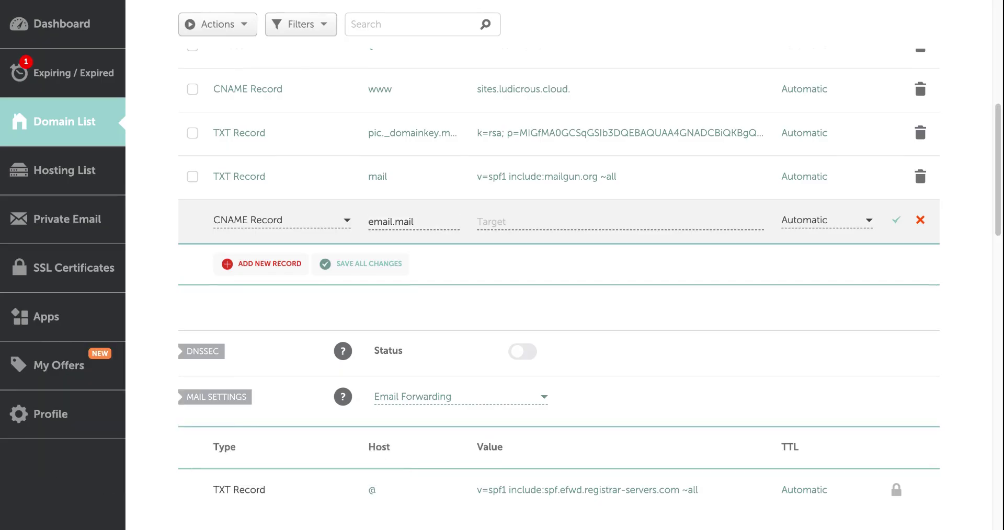
pyautogui.hotkey('ctrl', 'Tab')
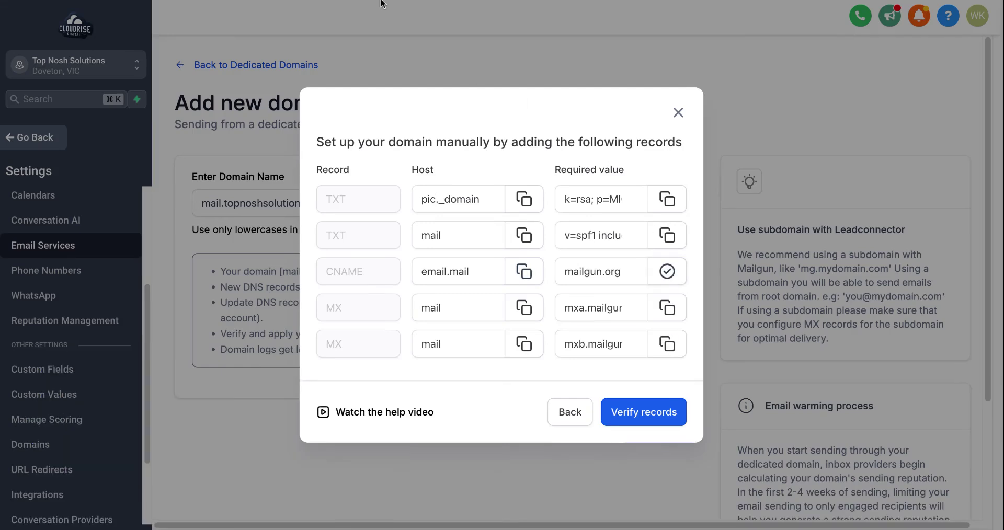
pyautogui.hotkey('ctrl', 'Tab')
pyautogui.click(549, 220)
pyautogui.hotkey('ctrl', 'v')
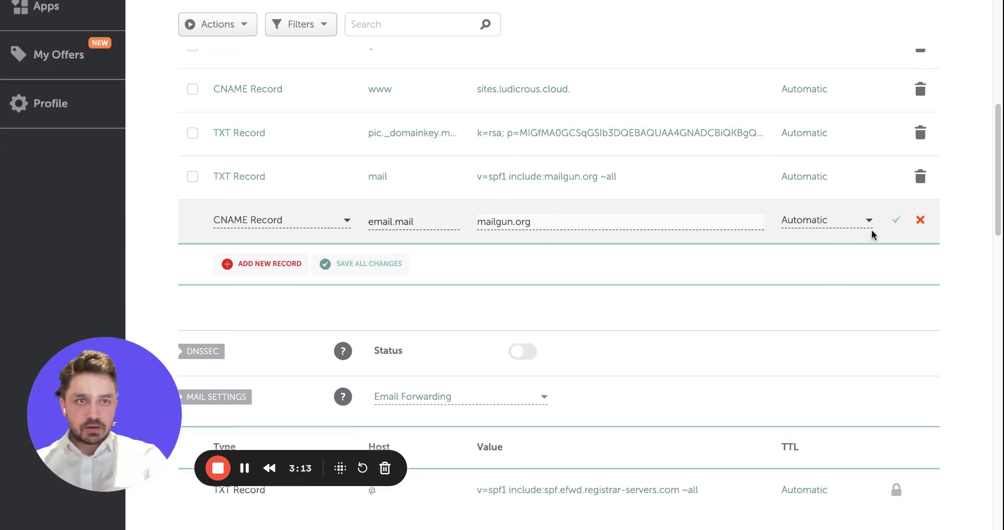
pyautogui.click(896, 221)
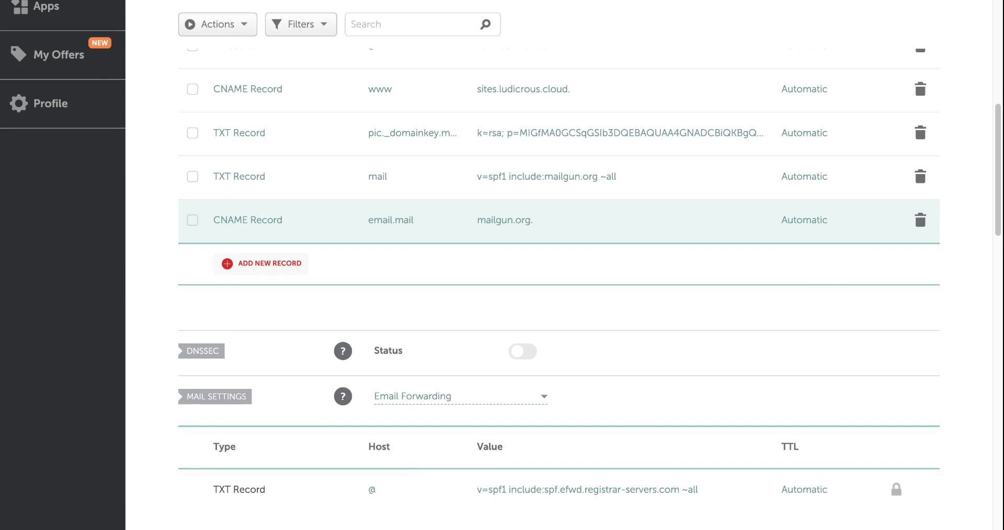
# Switch mail settings to Custom MX and save an MX record for mail: mxa.mailgun.org, priority 10.
pyautogui.scroll(-4, 455, 213)
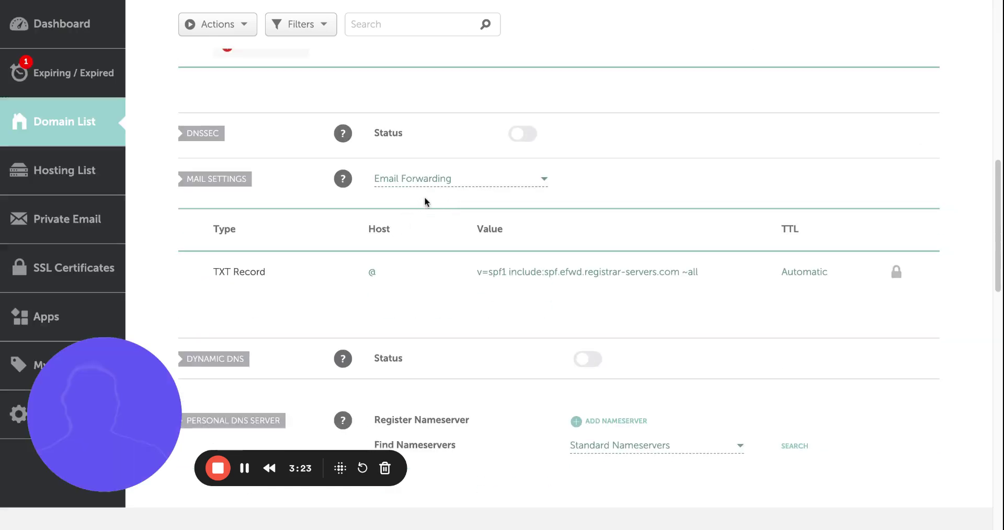
pyautogui.scroll(1, 449, 188)
pyautogui.click(437, 214)
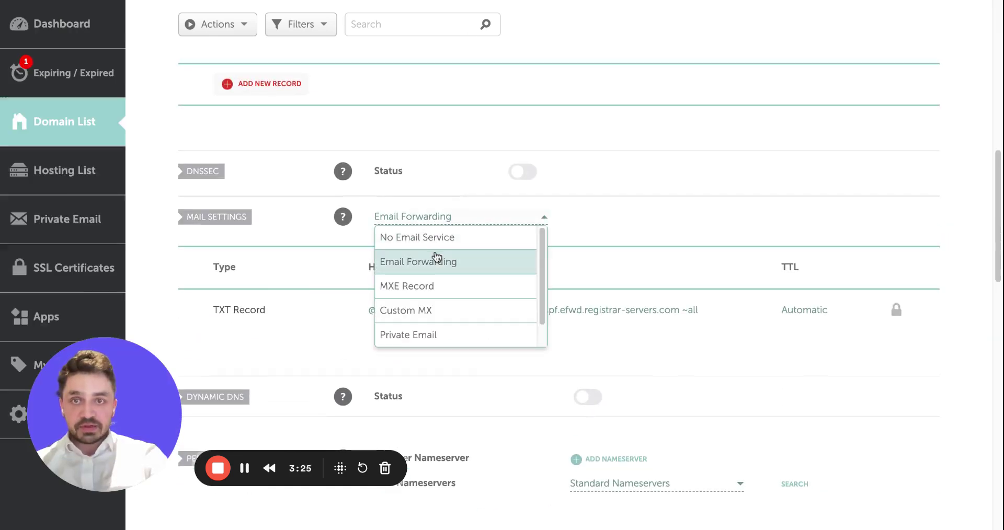
pyautogui.click(436, 315)
pyautogui.click(386, 347)
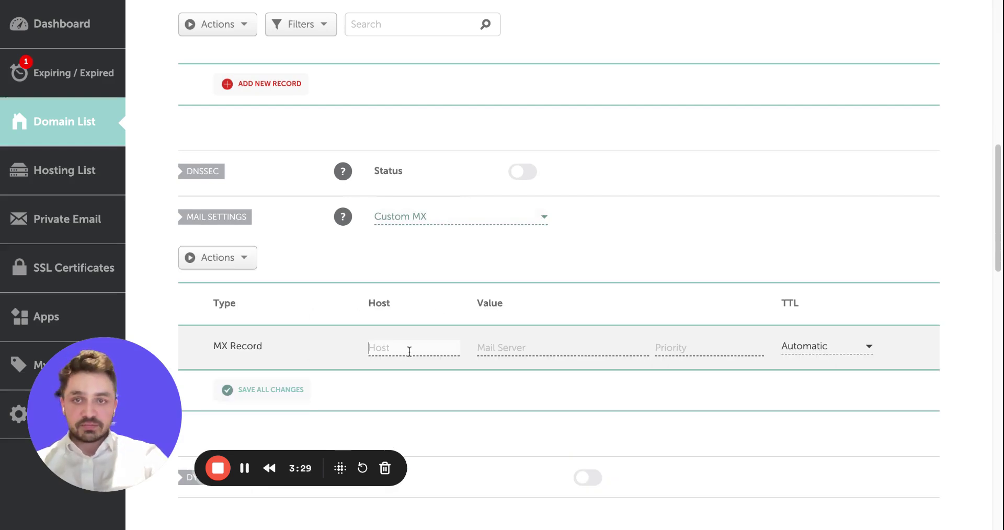
pyautogui.write('mail')
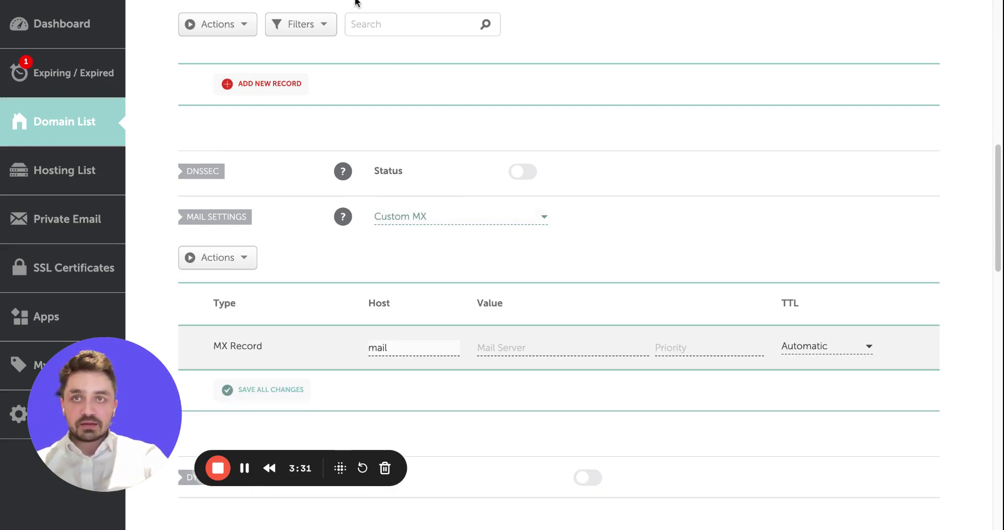
pyautogui.hotkey('alt', 'Tab')
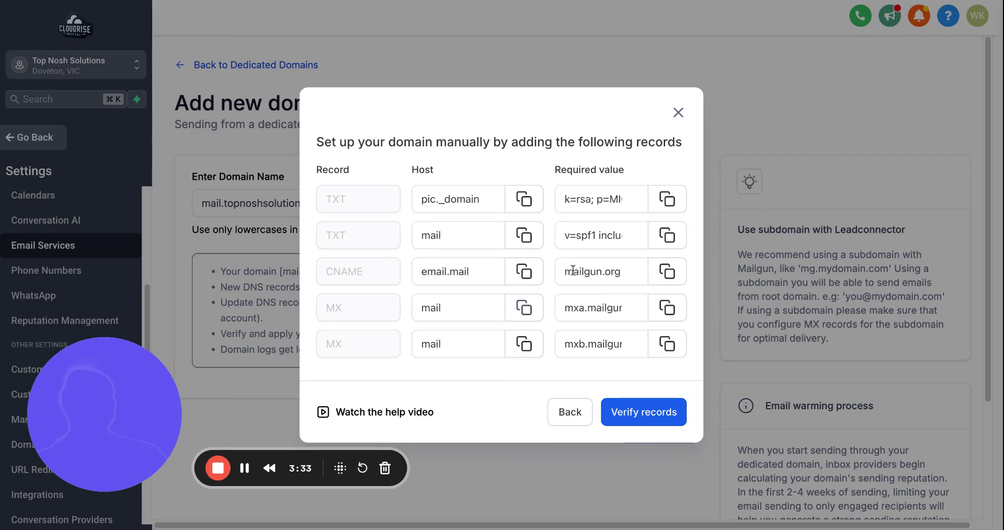
pyautogui.click(665, 308)
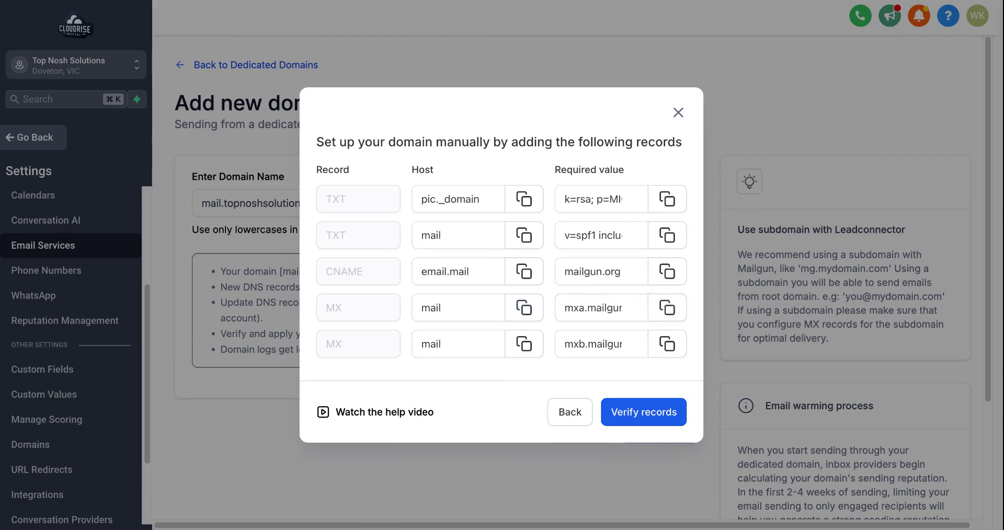
pyautogui.hotkey('alt', 'Tab')
pyautogui.click(549, 343)
pyautogui.hotkey('ctrl', 'v')
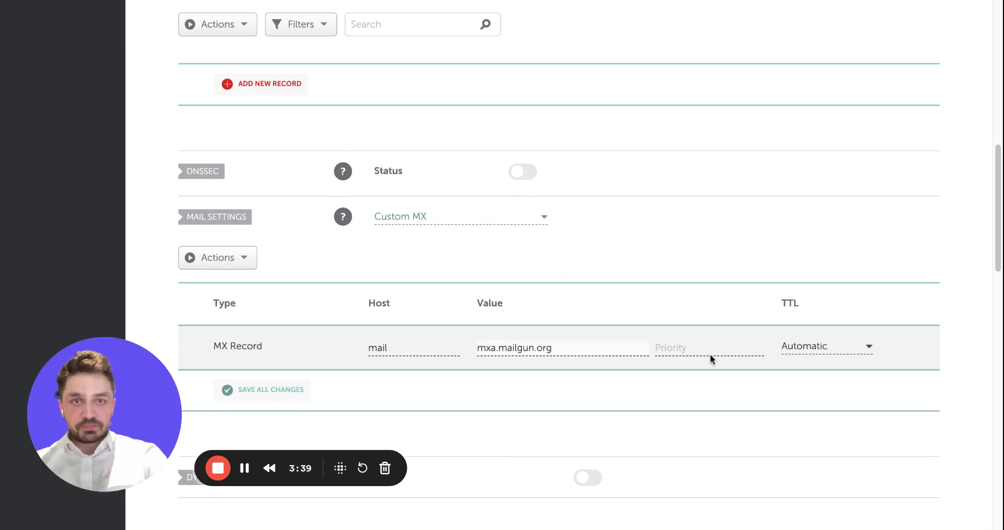
pyautogui.click(710, 351)
pyautogui.write('10')
pyautogui.click(670, 375)
pyautogui.scroll(-1, 400, 348)
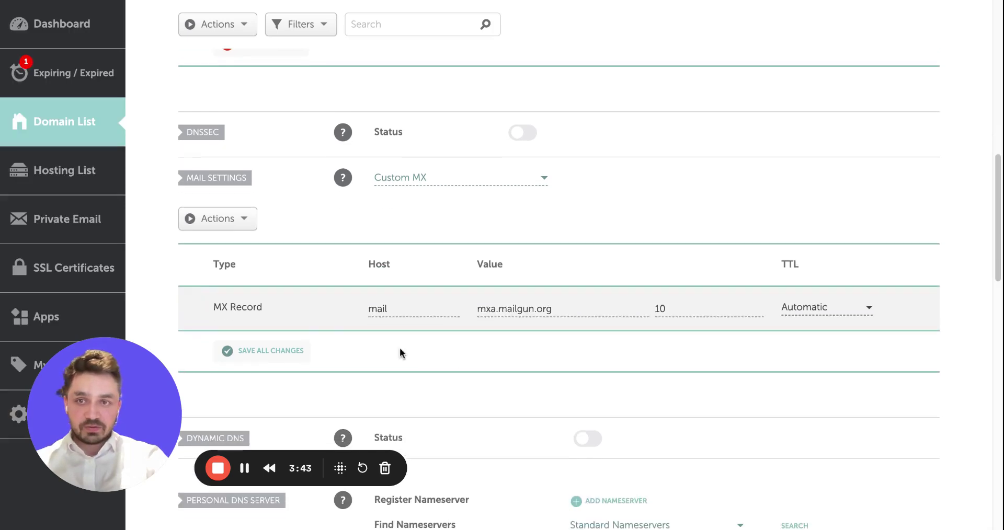
pyautogui.click(289, 356)
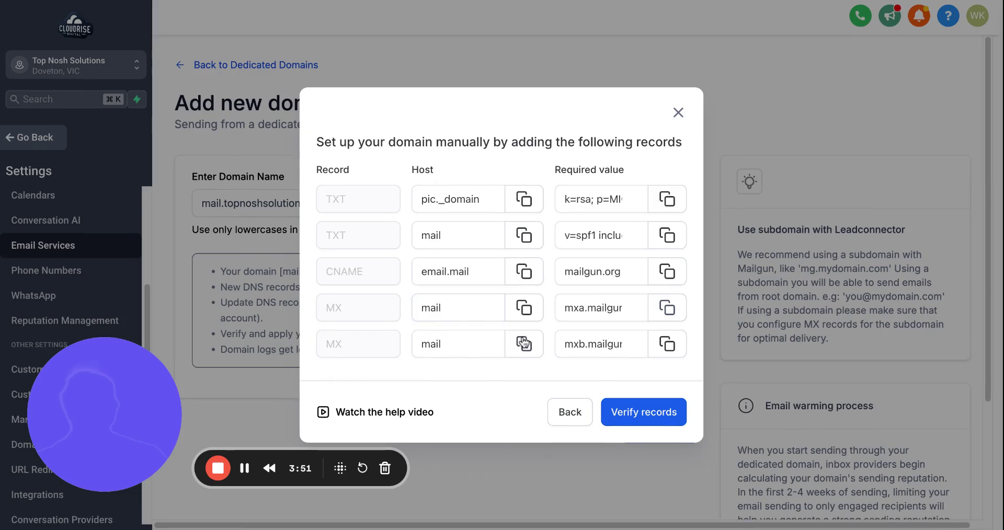
# Add a second MX record for mail pointing to mxb.mailgun.org, priority 10.
pyautogui.click(667, 343)
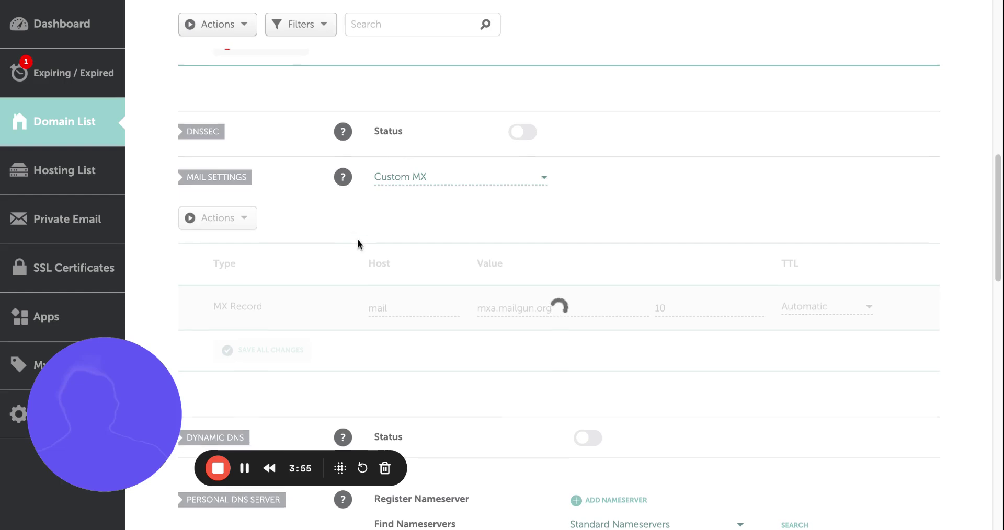
pyautogui.scroll(-3, 400, 264)
pyautogui.click(298, 202)
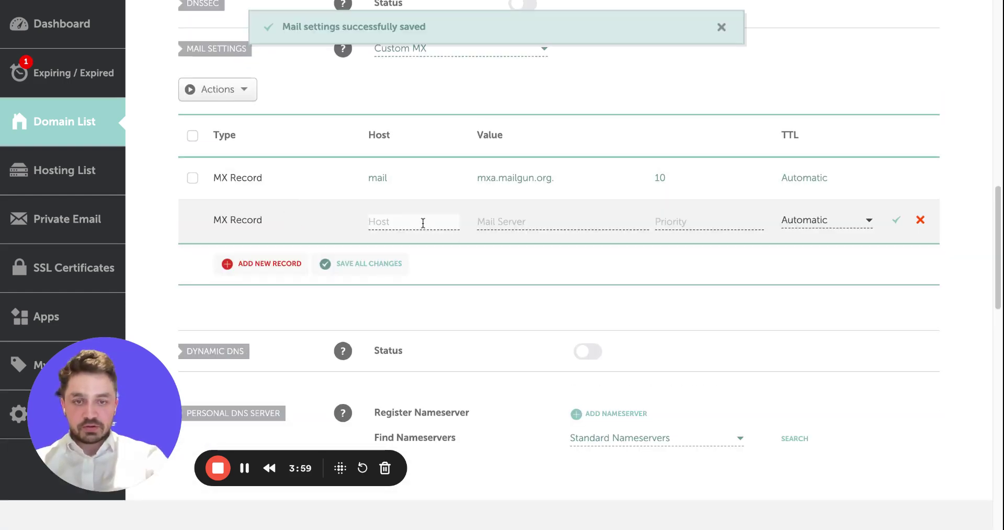
pyautogui.write('mail')
pyautogui.press('Tab')
pyautogui.hotkey('ctrl', 'v')
pyautogui.click(714, 220)
pyautogui.write('10')
pyautogui.click(896, 219)
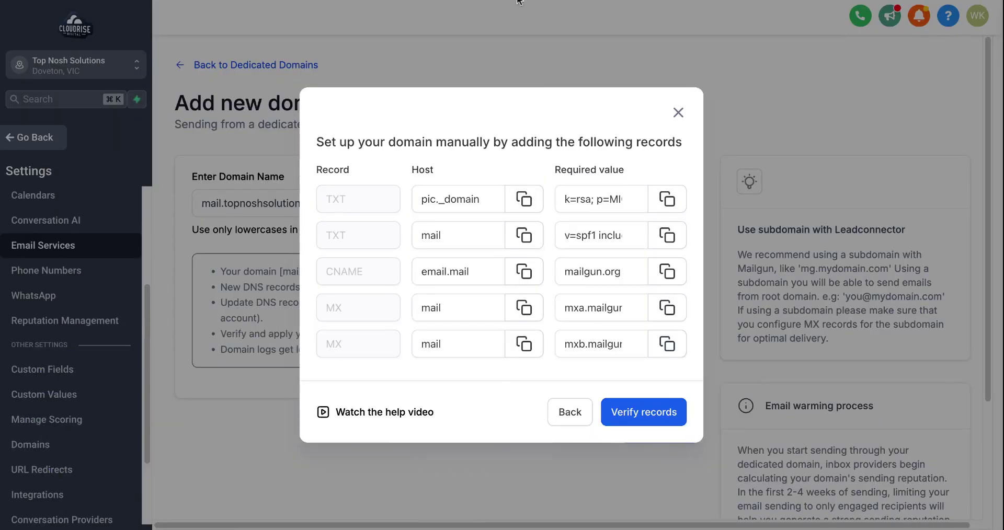
# Verify the records in GoHighLevel and select the unverified _dmarc.mail host name.
pyautogui.click(648, 418)
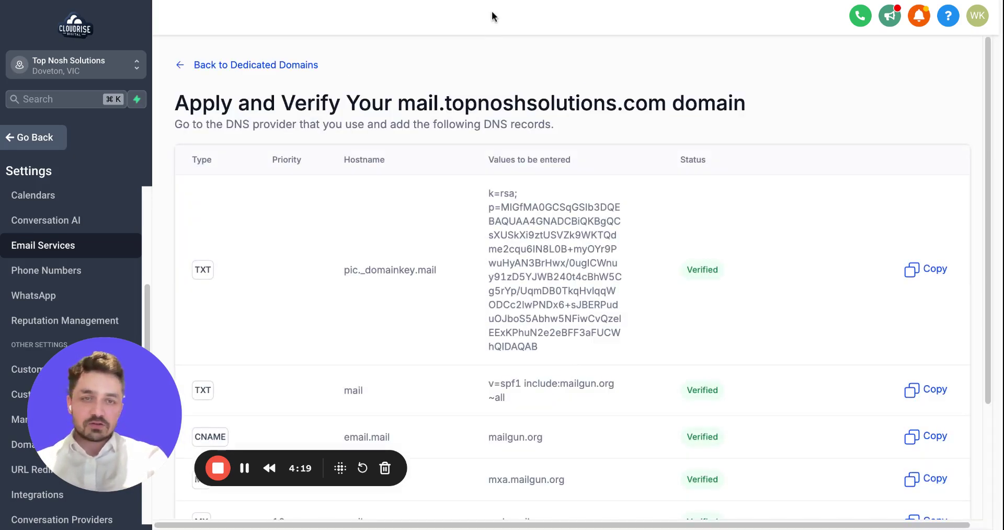
pyautogui.scroll(-3, 573, 283)
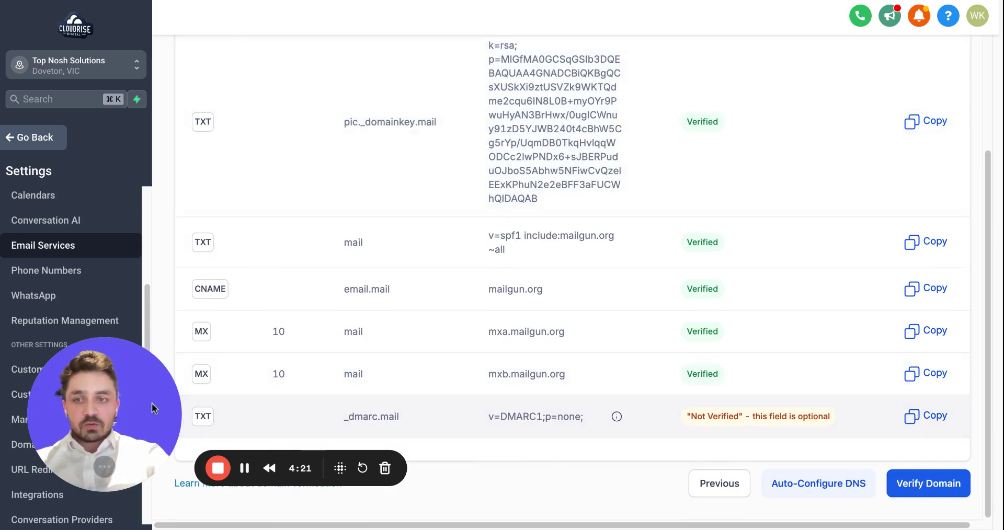
pyautogui.moveTo(149, 408); pyautogui.dragTo(156, 124)
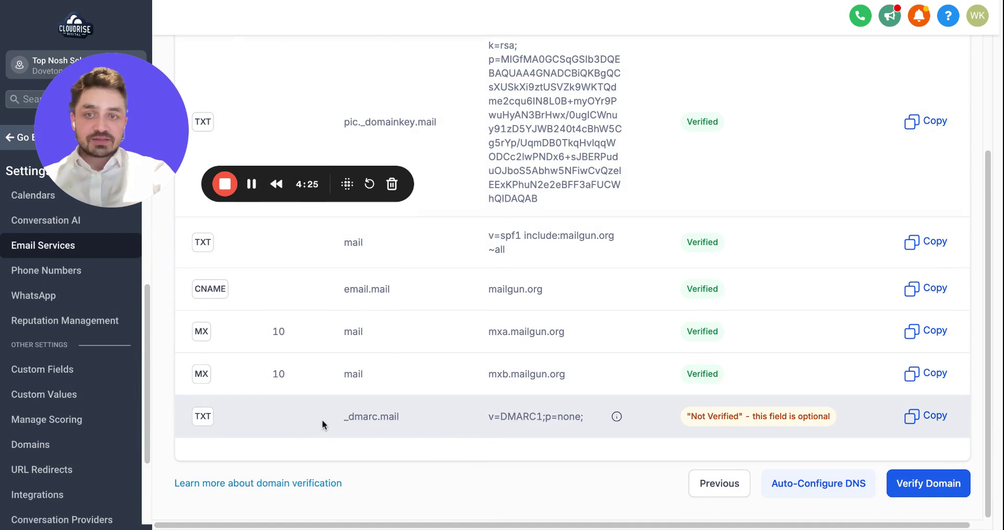
pyautogui.moveTo(328, 416); pyautogui.dragTo(403, 419)
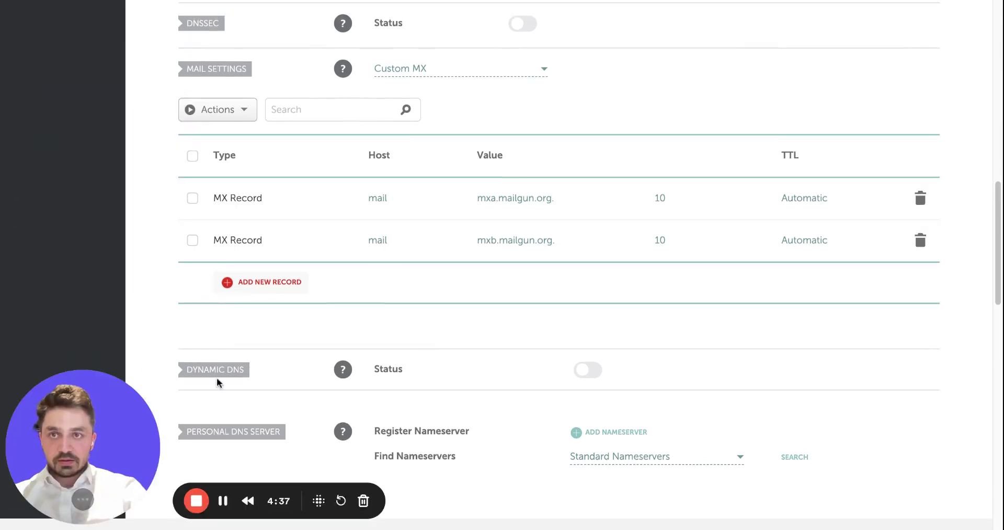
# Save a Namecheap TXT record with host _dmarc.mail and value v=DMARC1;p=none;, then re-run domain verification.
pyautogui.scroll(8, 217, 383)
pyautogui.click(236, 383)
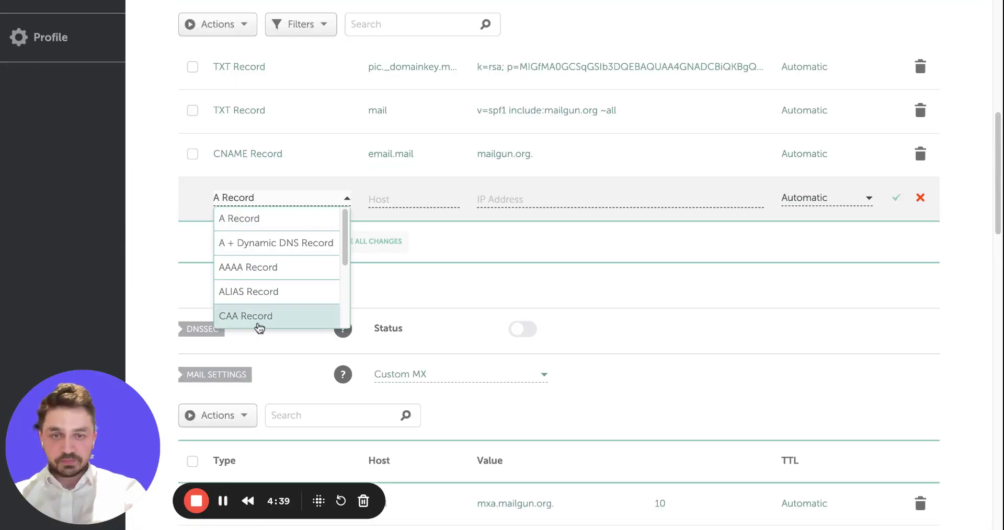
pyautogui.scroll(-3, 259, 290)
pyautogui.click(258, 293)
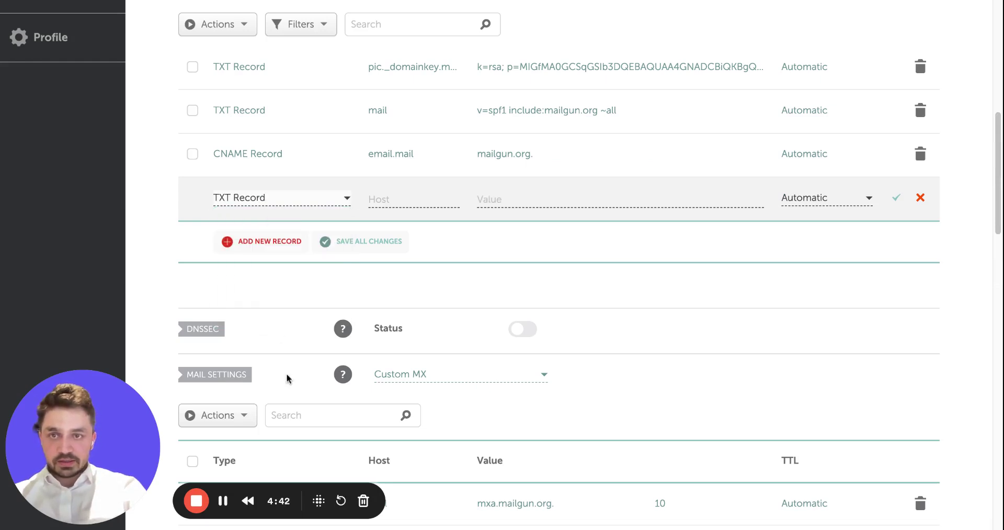
pyautogui.click(375, 199)
pyautogui.write('_dmarc.mail')
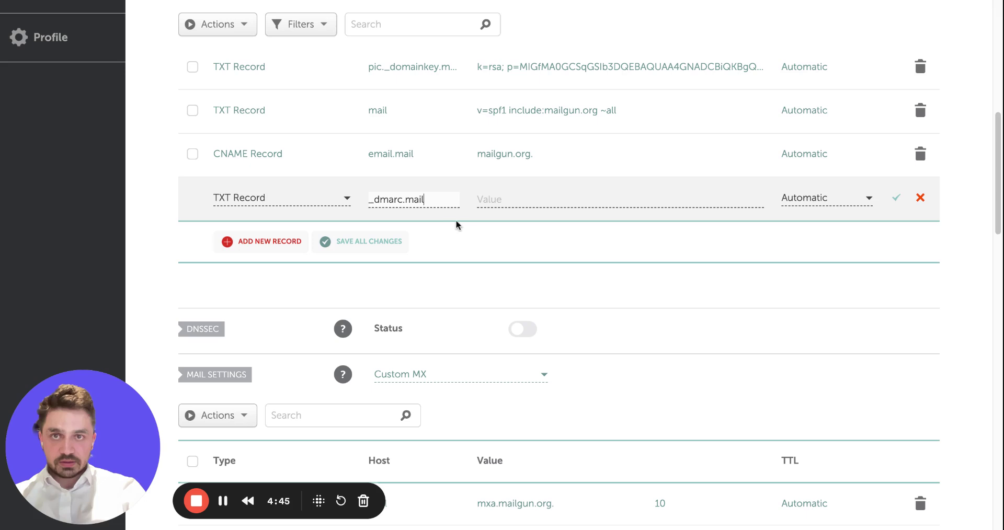
pyautogui.click(491, 213)
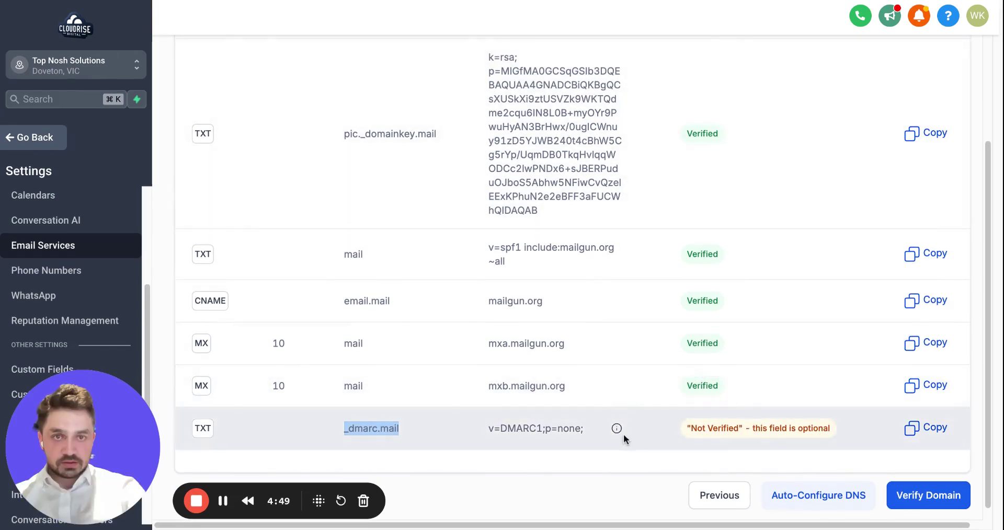
pyautogui.tripleClick(526, 427)
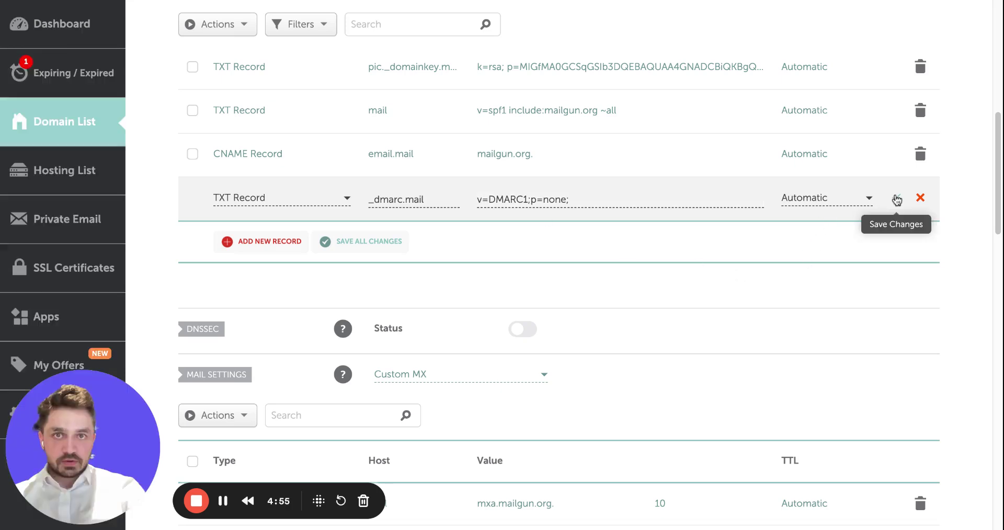
pyautogui.click(896, 199)
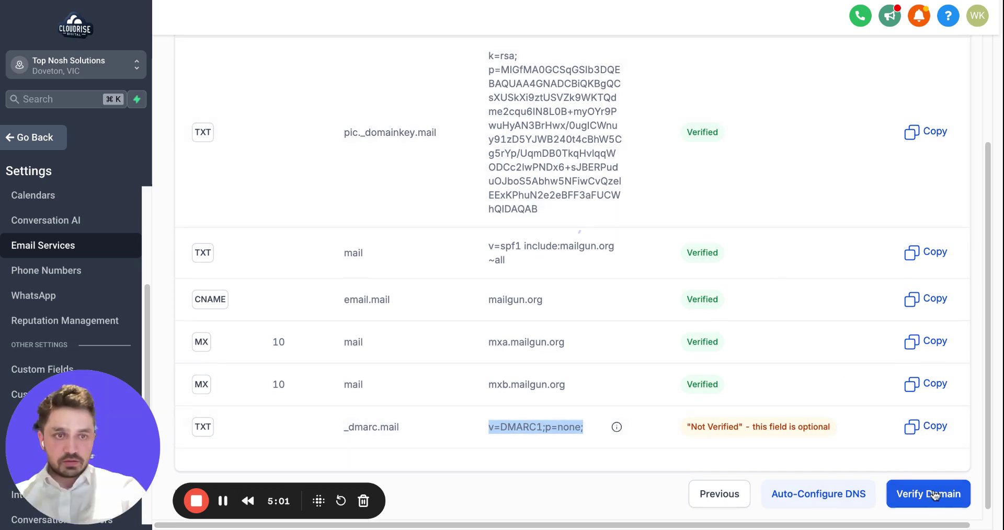
pyautogui.click(938, 492)
# Bring up the verified mail.topnoshsolutions.com card on the Dedicated domain page.
pyautogui.scroll(-1, 473, 295)
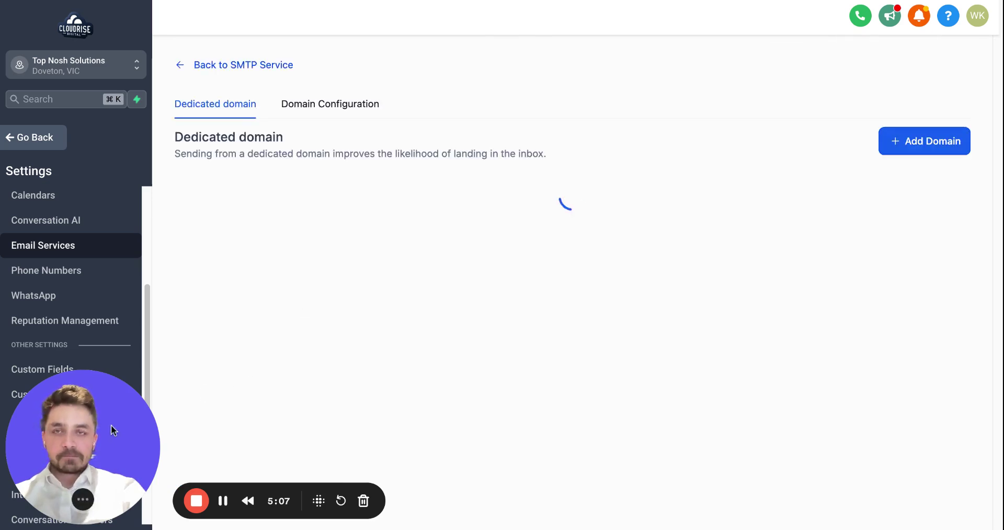
pyautogui.moveTo(111, 425); pyautogui.dragTo(788, 231)
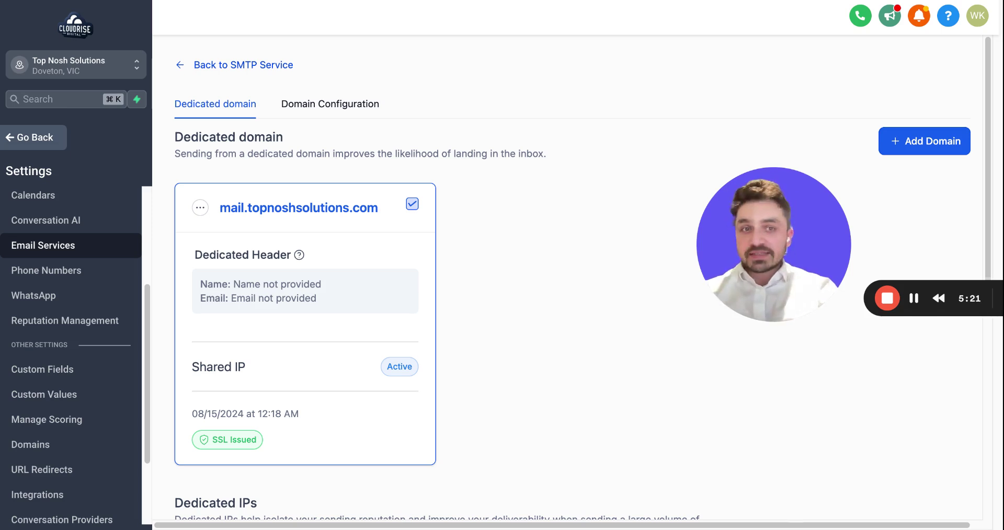
# Set the domain's header From Name to Top Nosh Solutions and From Email to the company's info address.
pyautogui.click(200, 213)
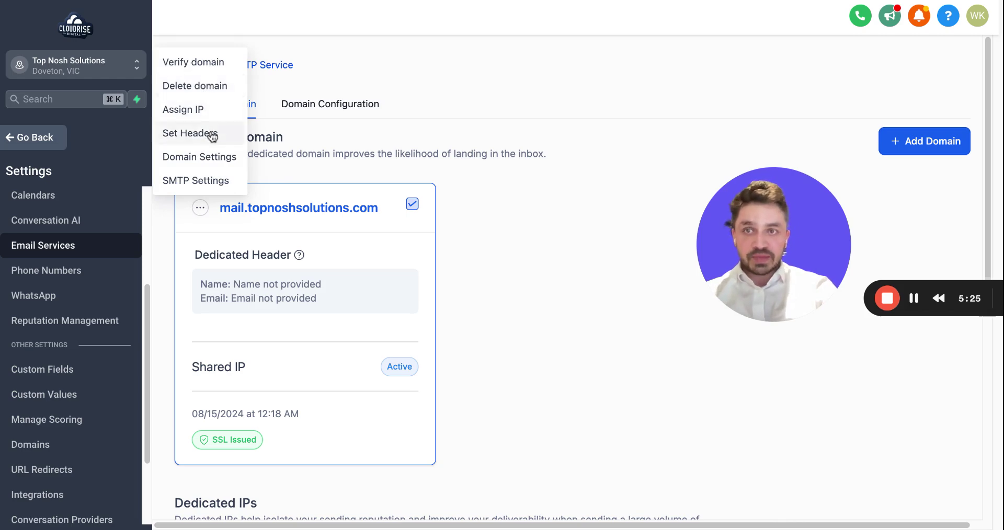
pyautogui.click(211, 135)
pyautogui.click(436, 278)
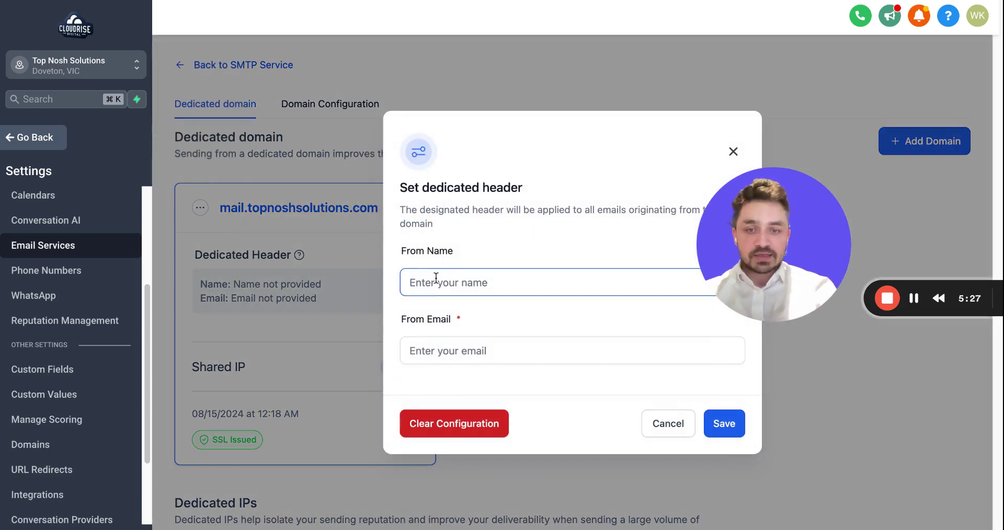
pyautogui.write('Top Nosh Solutions')
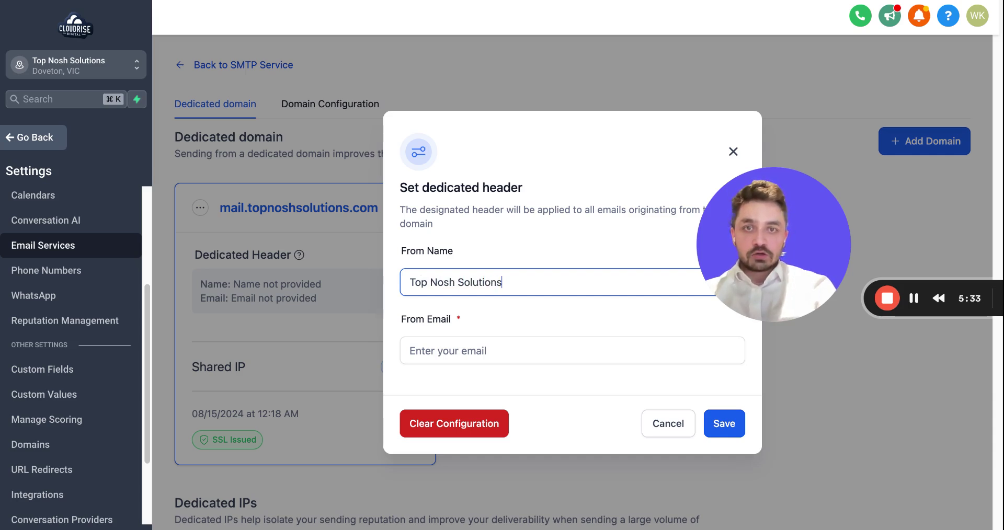
pyautogui.click(523, 351)
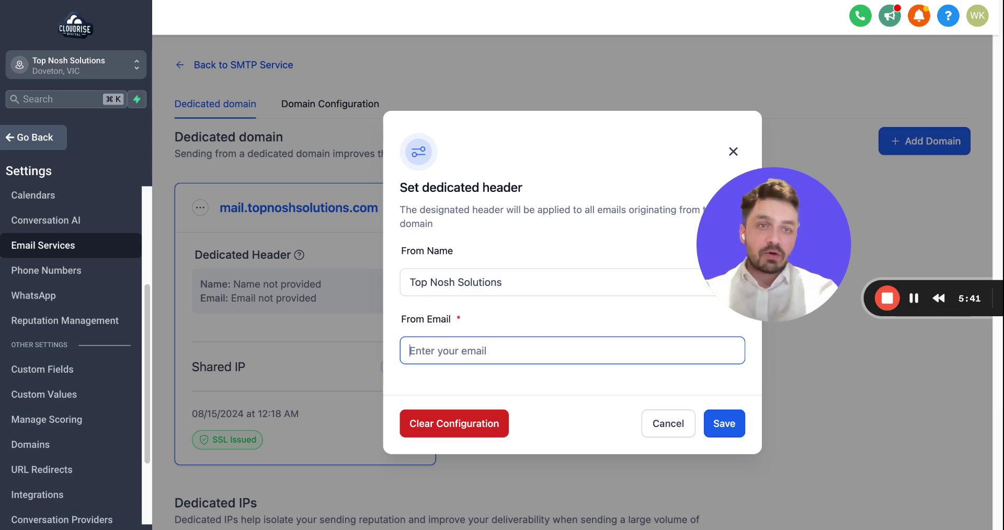
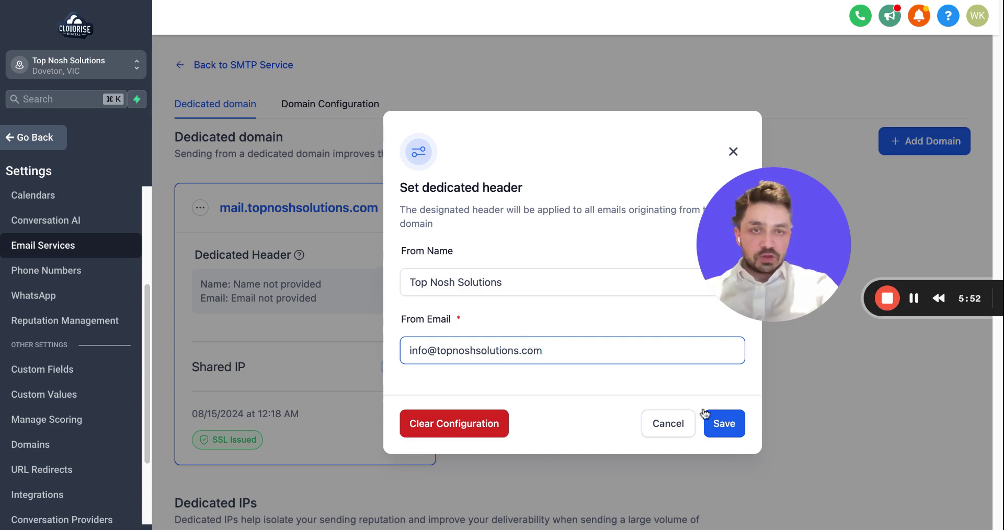
pyautogui.click(729, 421)
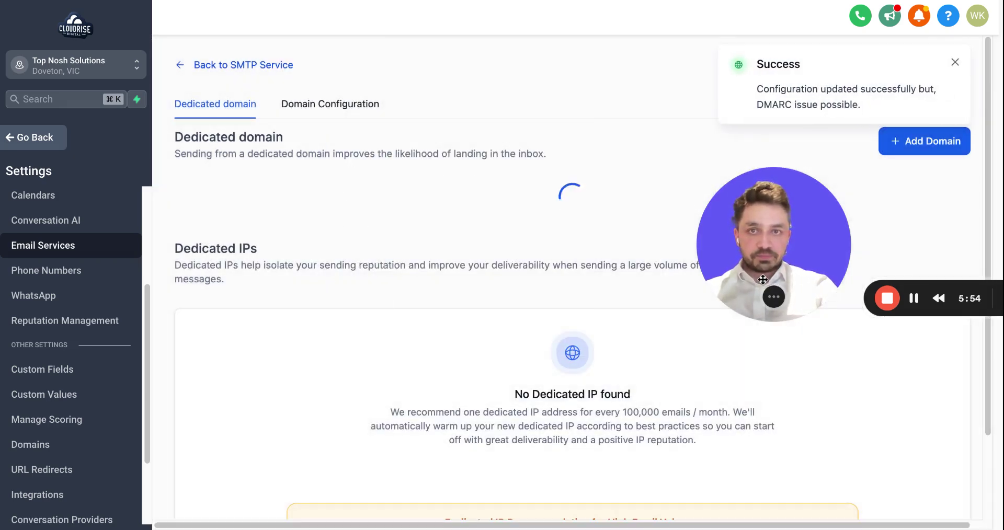
# Check that the mail.topnoshsolutions.com card's Dedicated Header shows Top Nosh Solutions and the info address.
pyautogui.moveTo(765, 282); pyautogui.dragTo(8, 479)
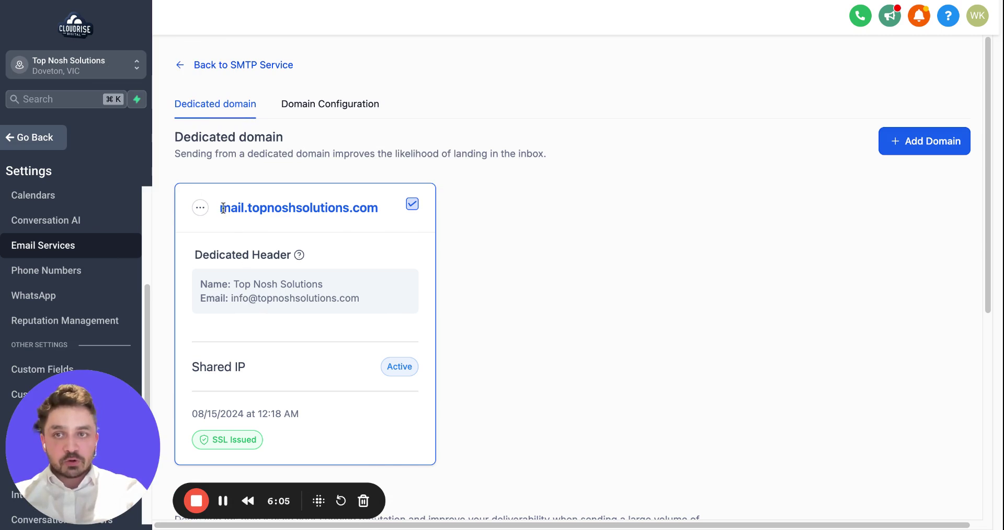
pyautogui.moveTo(220, 208); pyautogui.dragTo(380, 216)
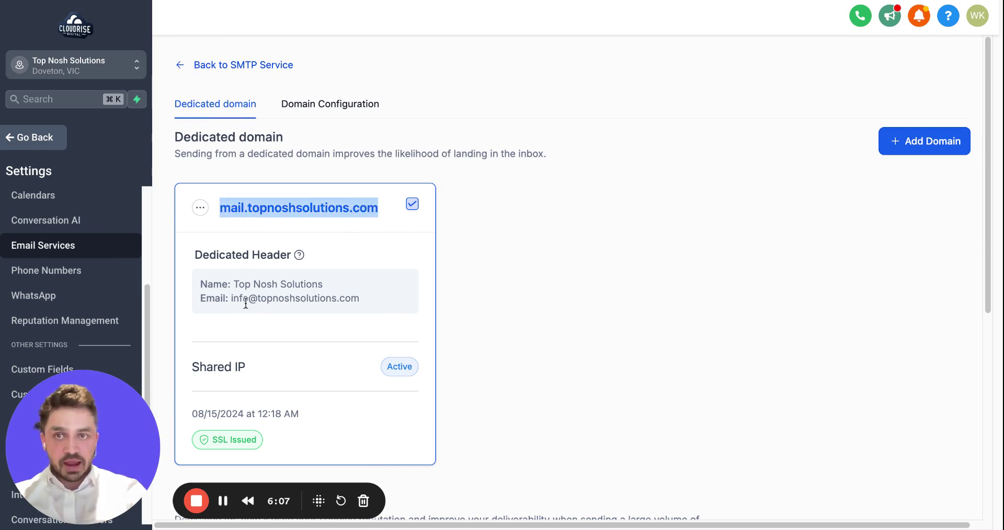